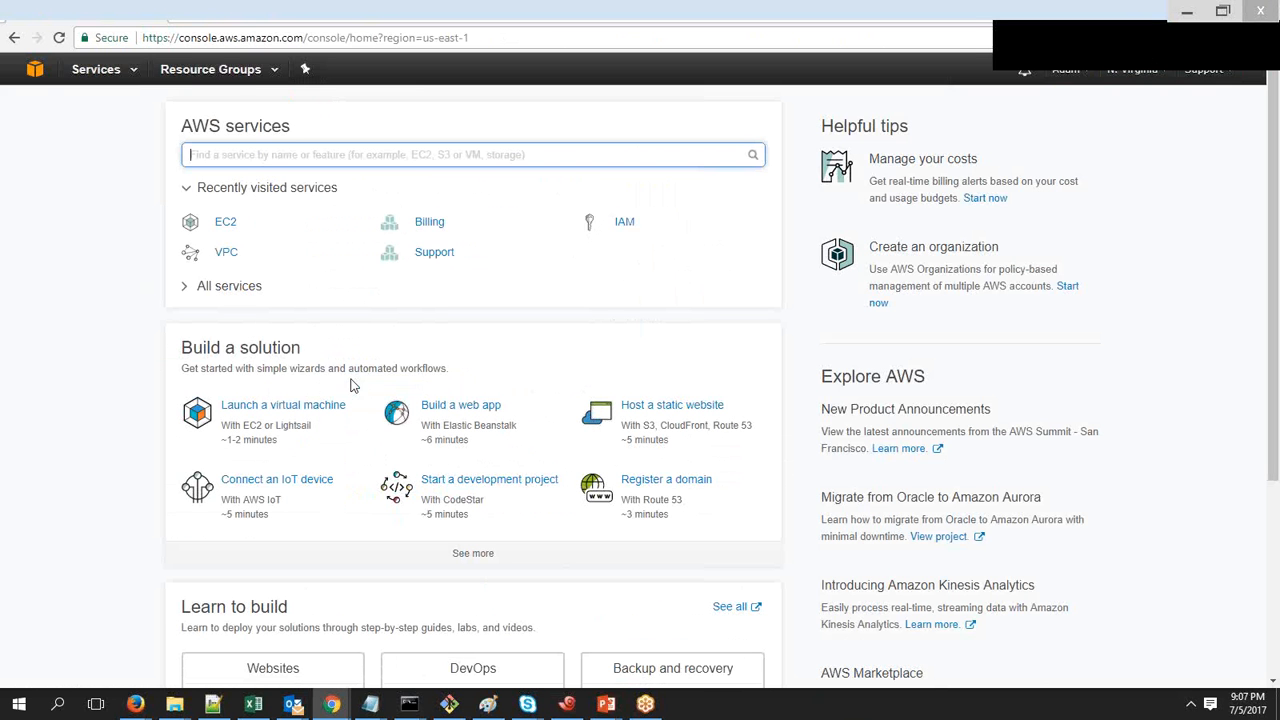
left_click(343, 397)
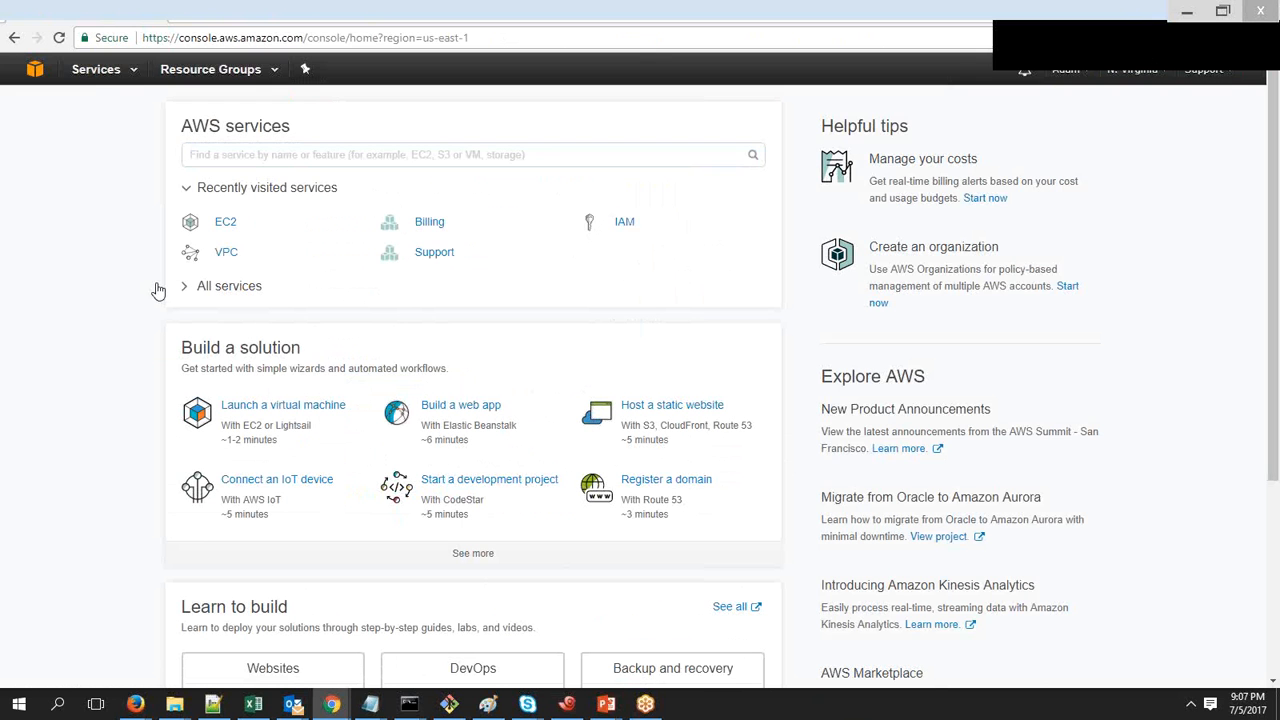
left_click(282, 155)
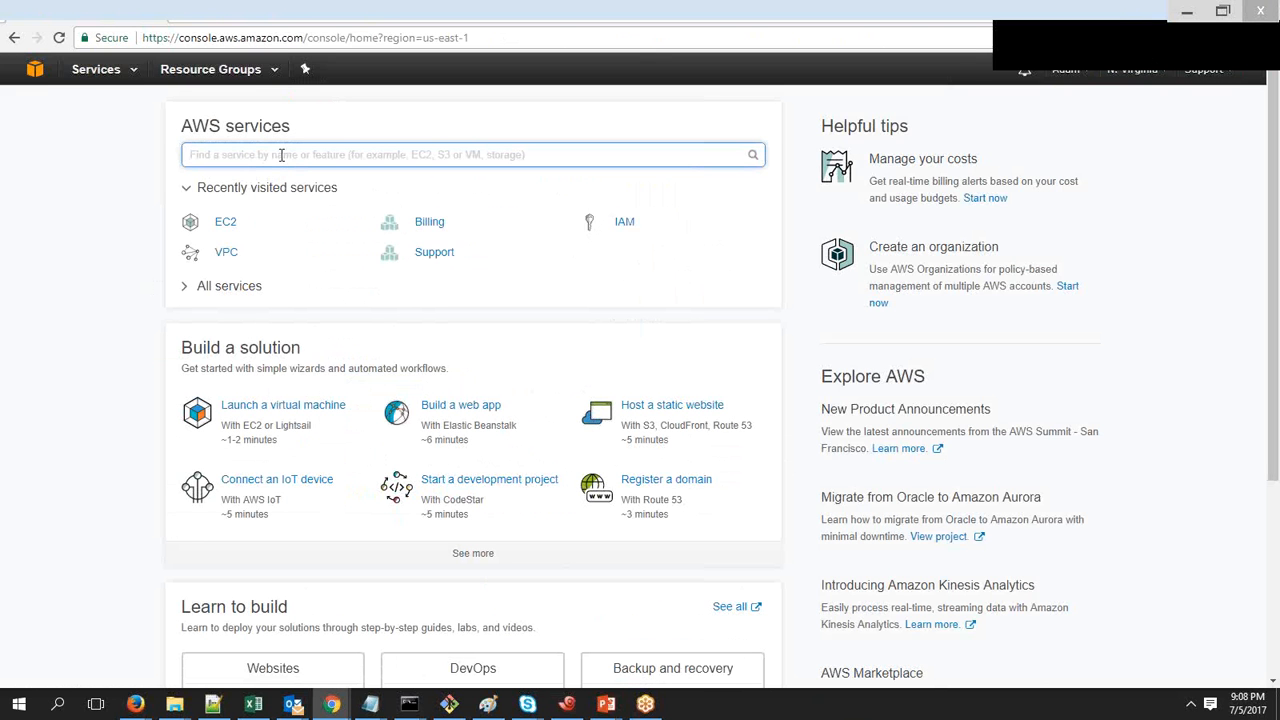
left_click(93, 72)
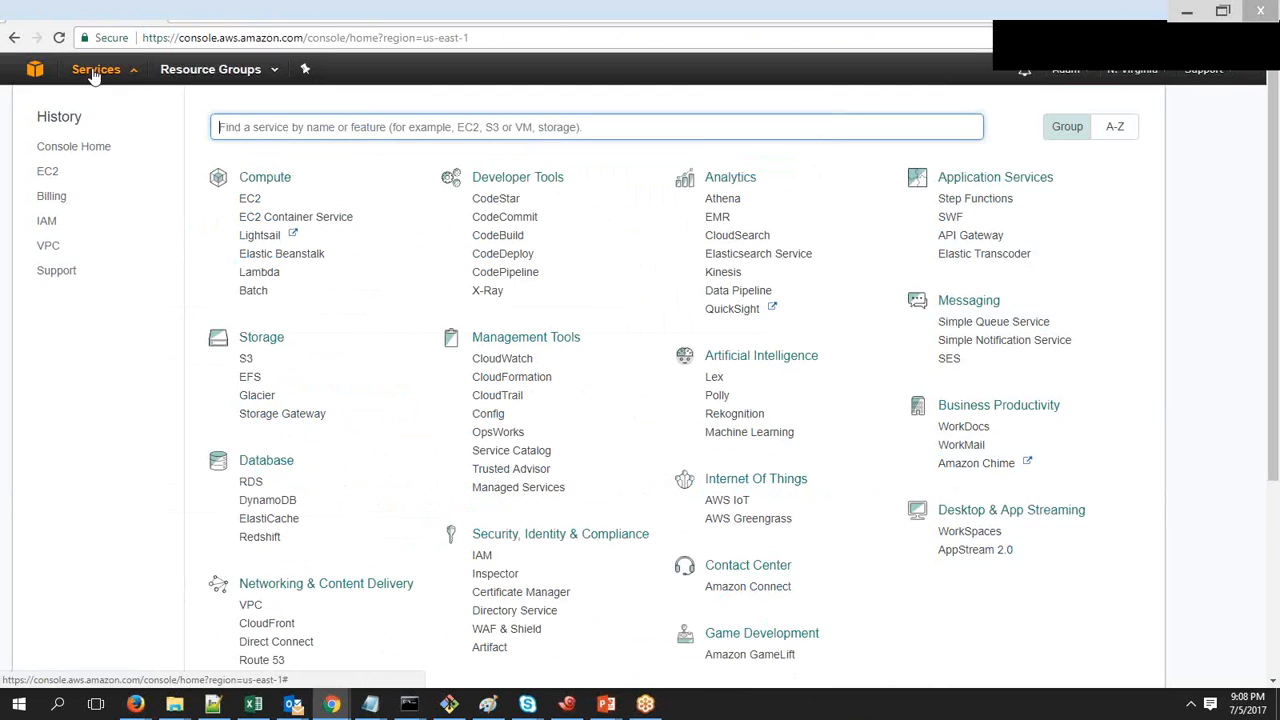
left_click(305, 216)
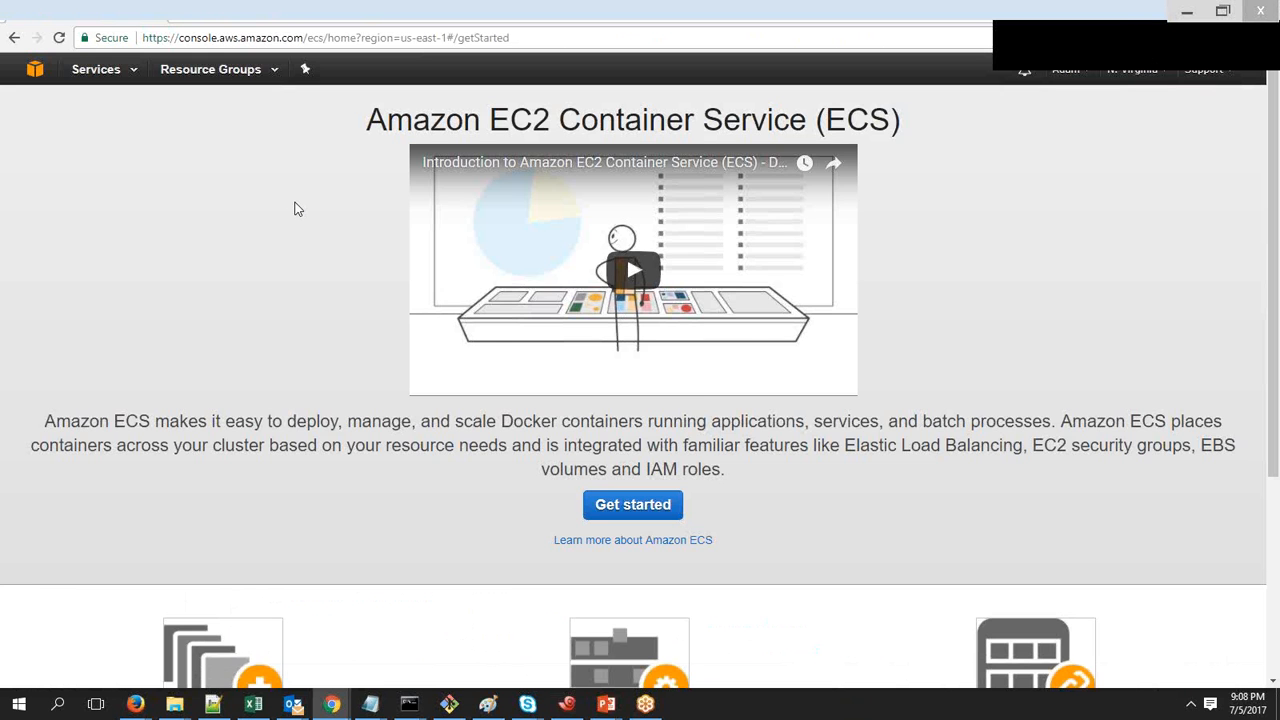
Open the EC2 service dashboard and start launching a new instance.
left_click(96, 69)
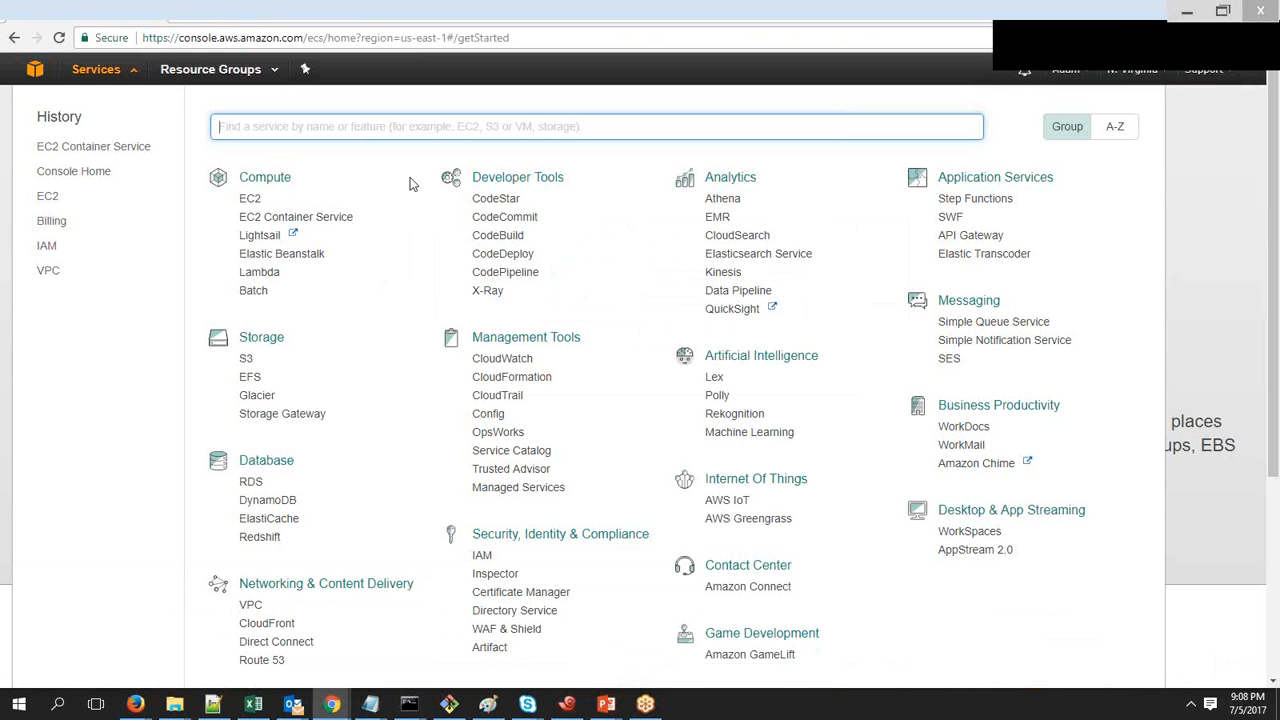
left_click(250, 199)
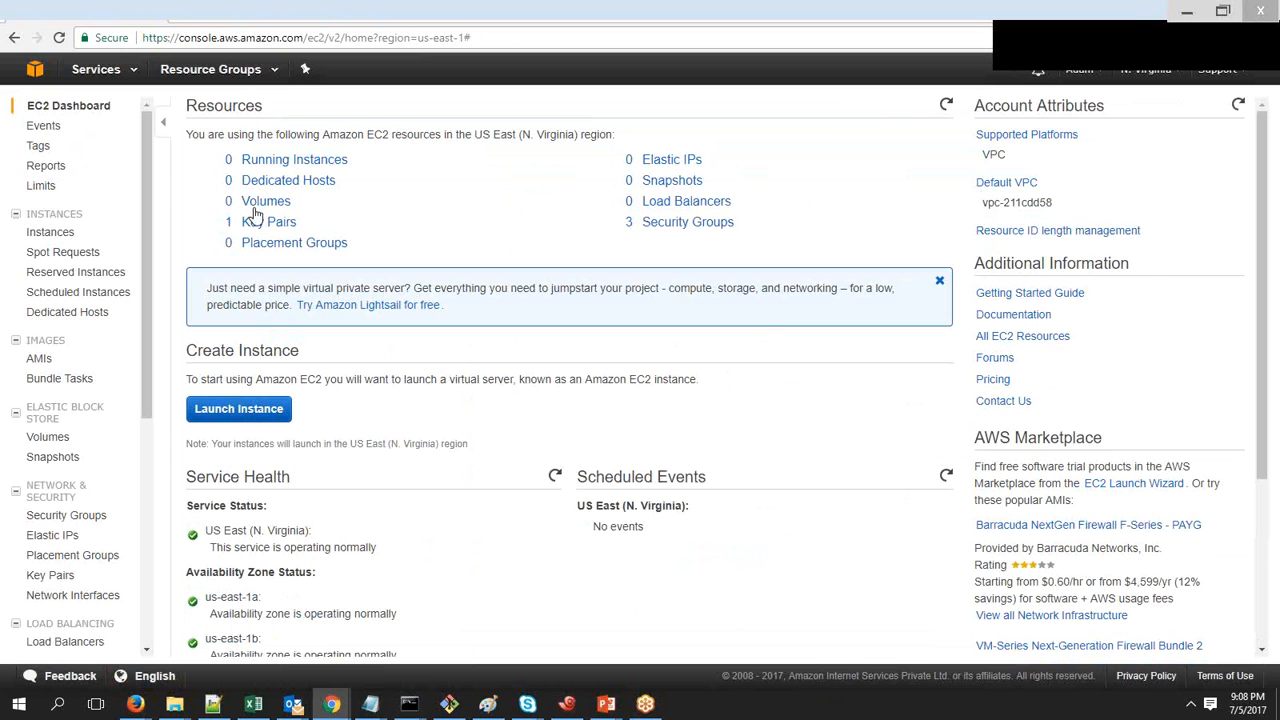
left_click(268, 416)
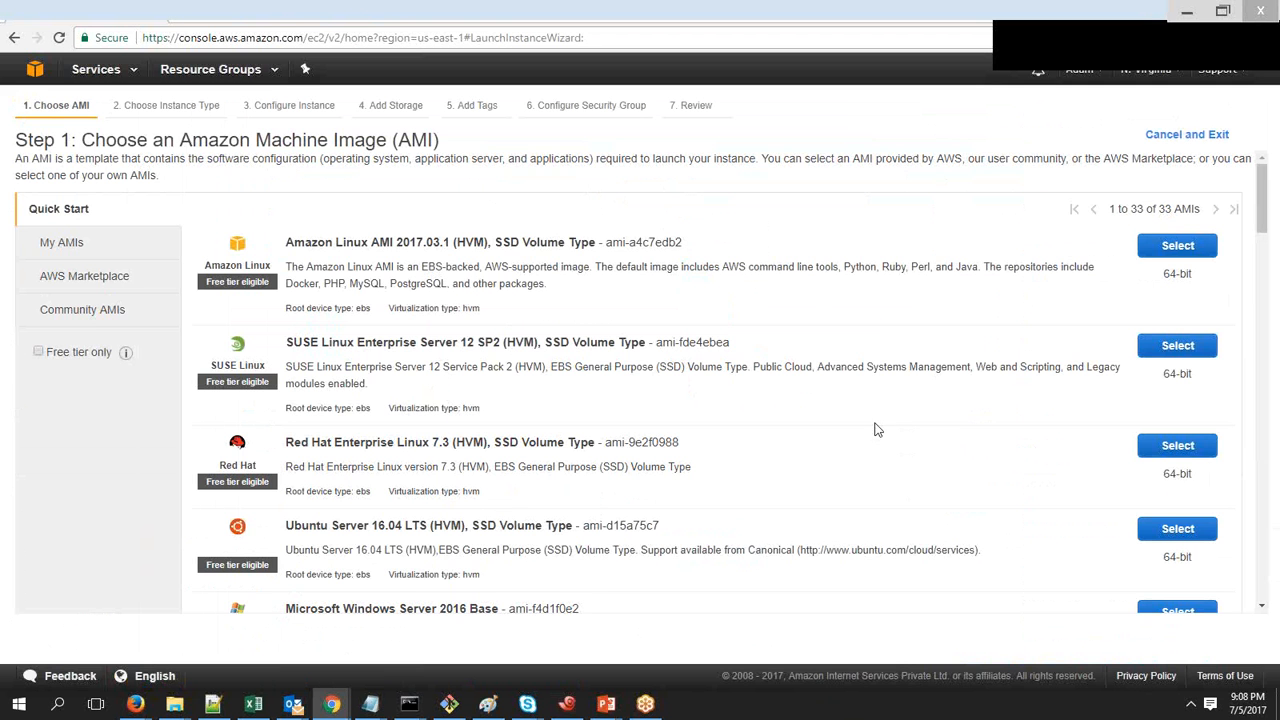
Review the Quick Start machine images and highlight the Amazon Linux AMI's sentence about its included repositories.
scroll(1266, 210, "down", 9)
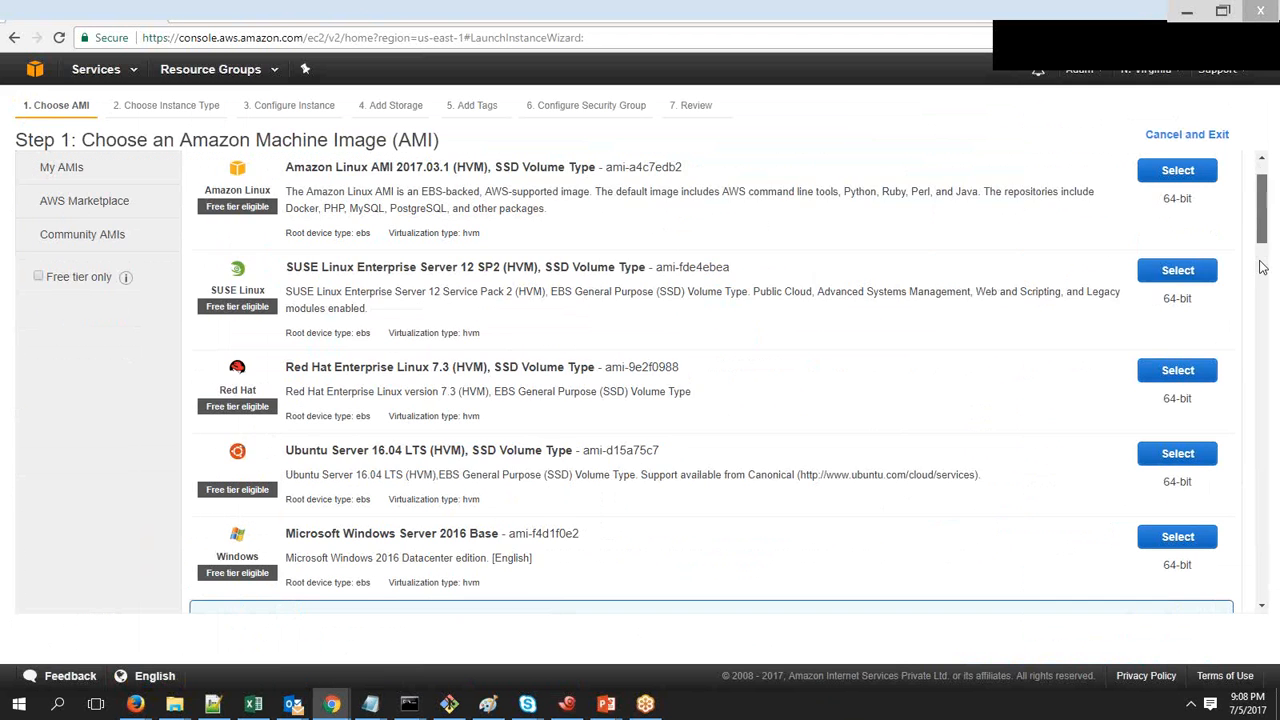
scroll(1262, 170, "up", 8)
scroll(1262, 160, "up", 1)
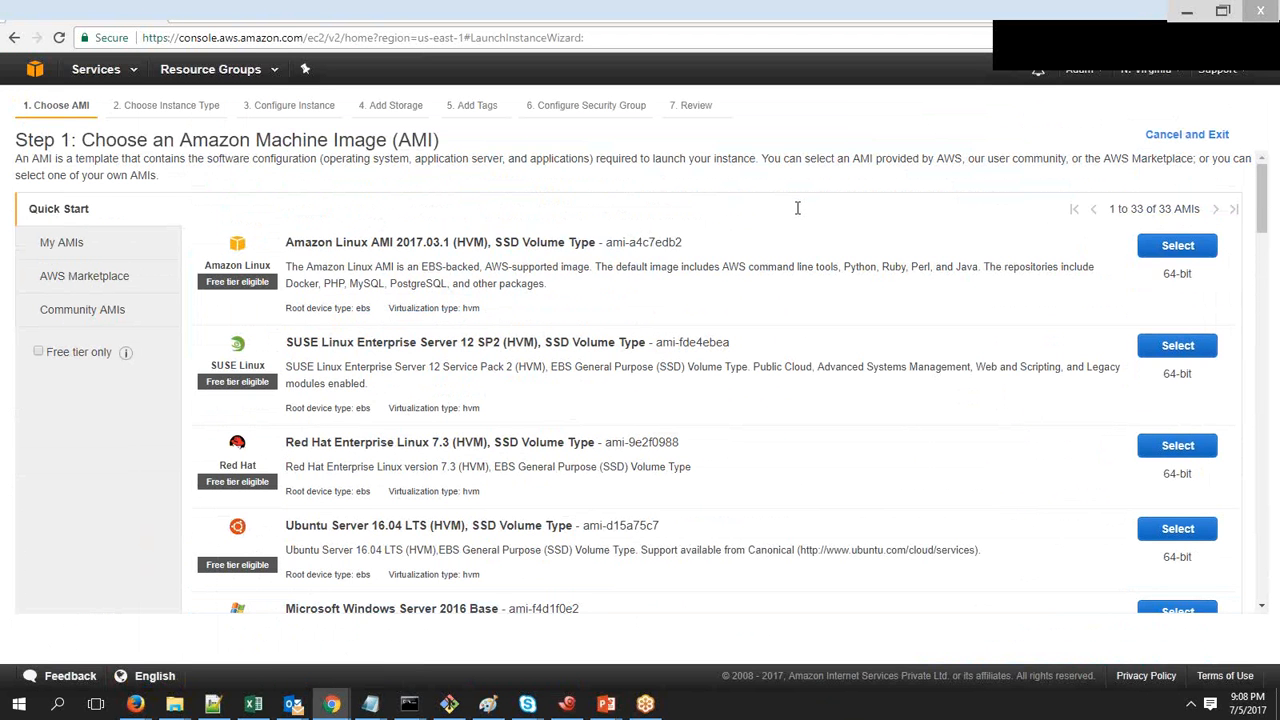
left_click_drag(553, 292, 982, 262)
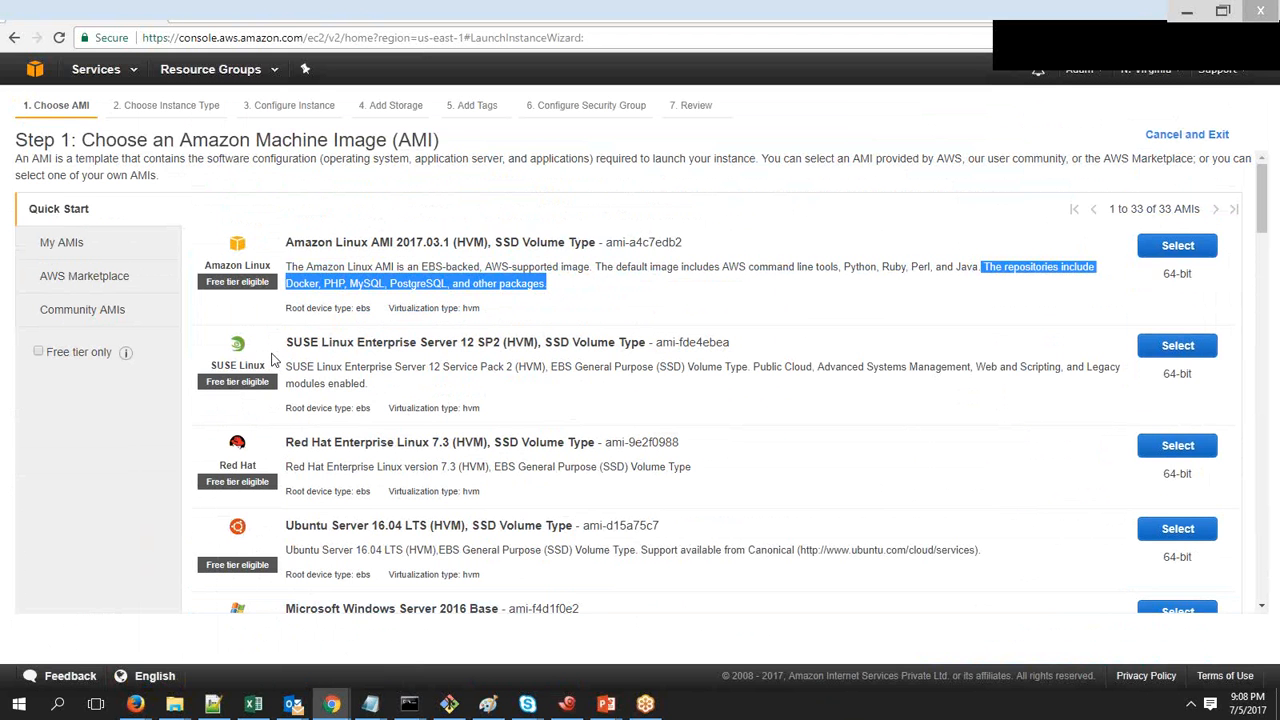
Examine the Community AMIs and browse the featured and popular software in the AWS Marketplace.
left_click(92, 311)
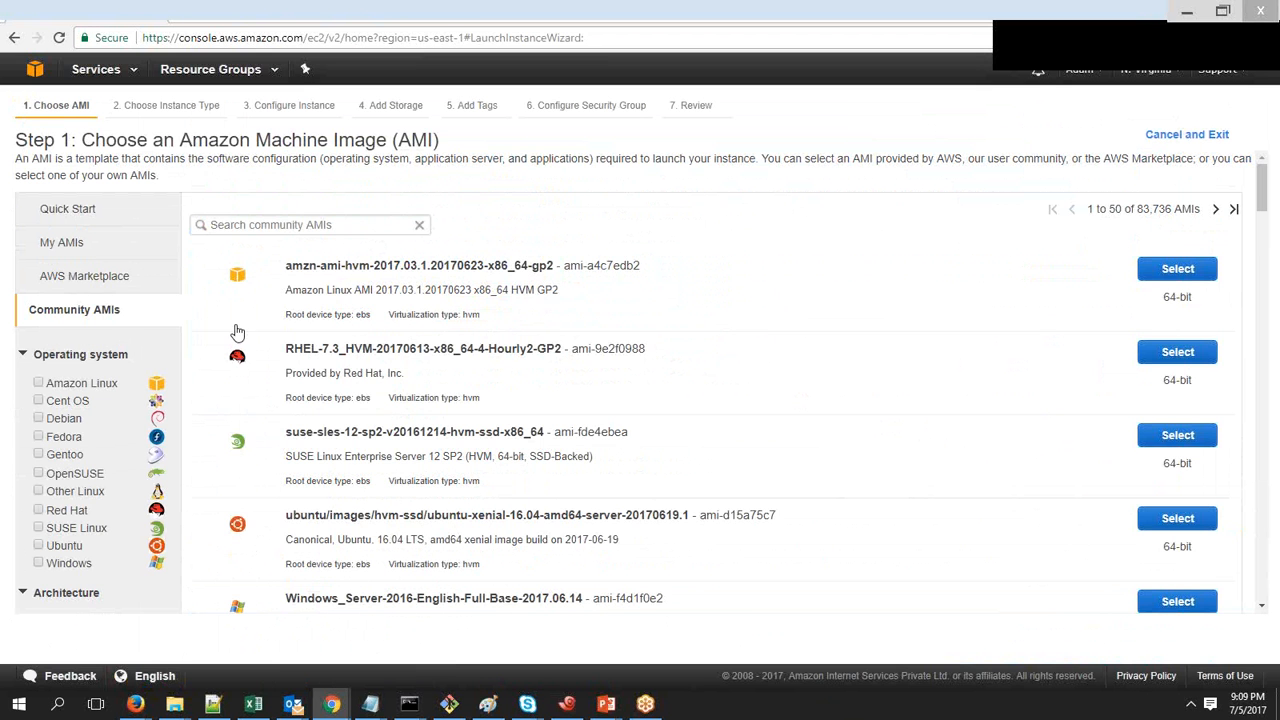
left_click(115, 290)
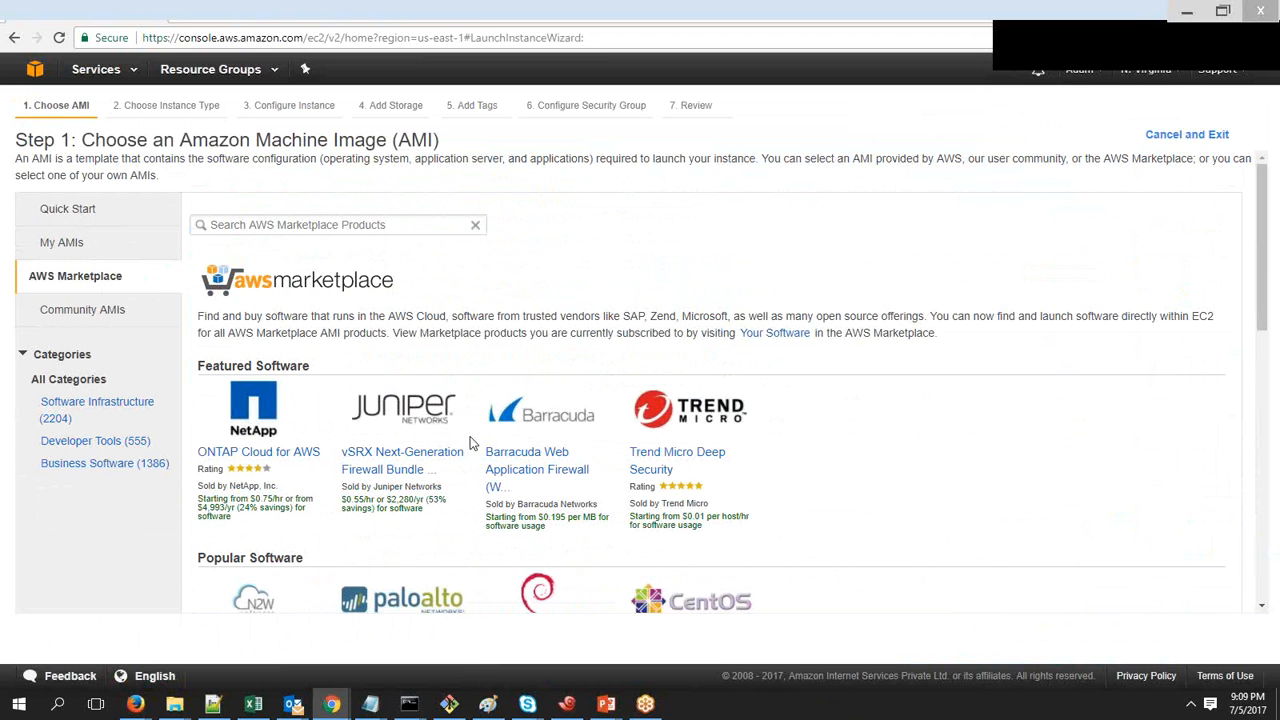
left_click_drag(1263, 257, 1263, 315)
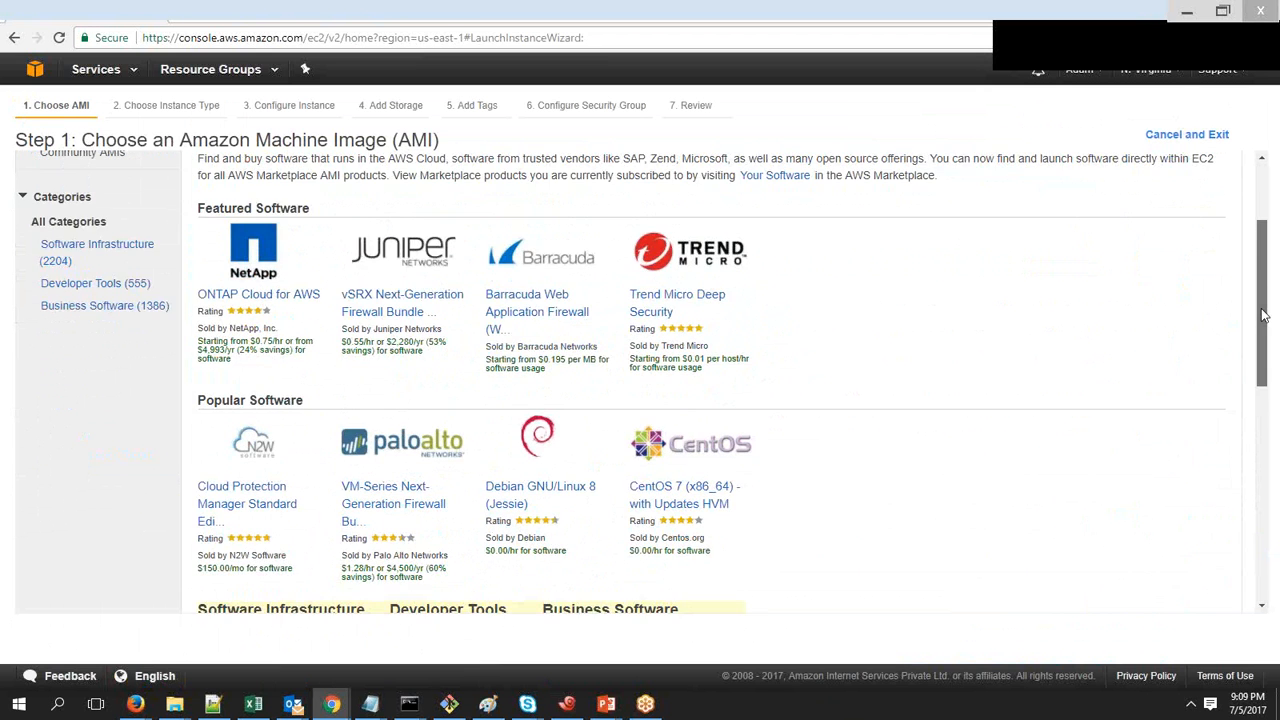
scroll(1275, 346, "down", 2)
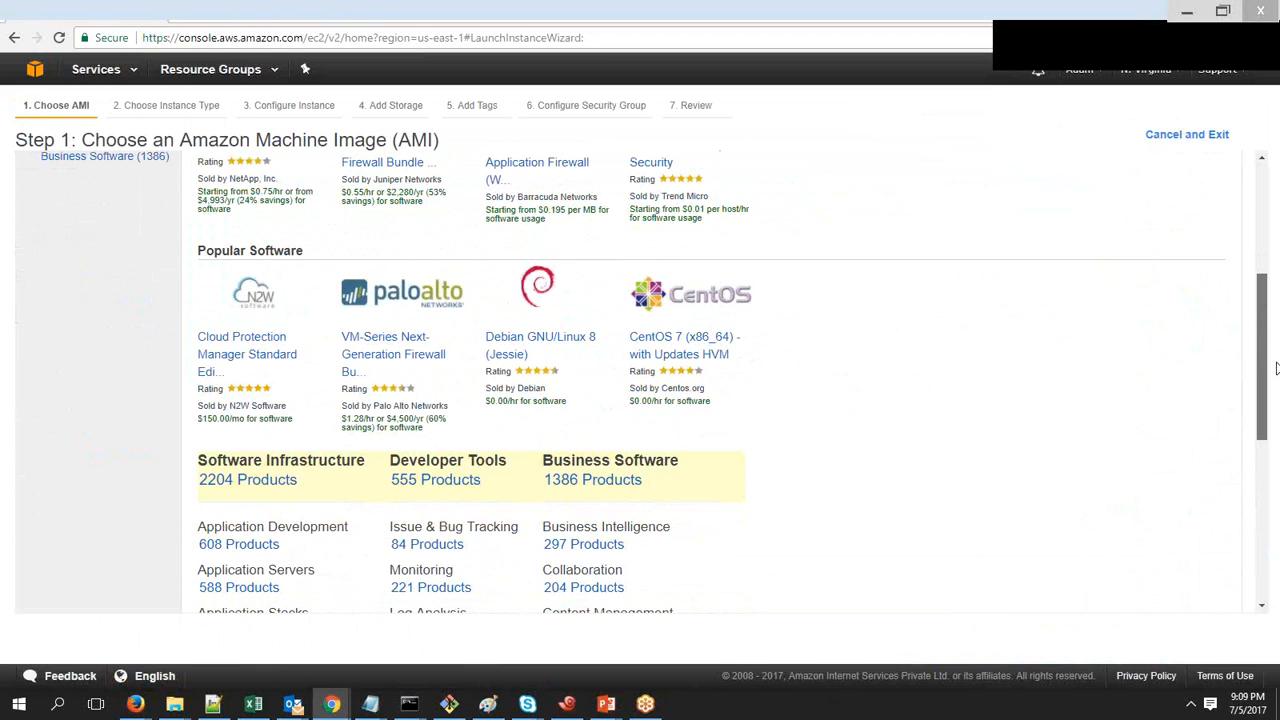
scroll(1275, 297, "up", 1)
scroll(1275, 297, "up", 2)
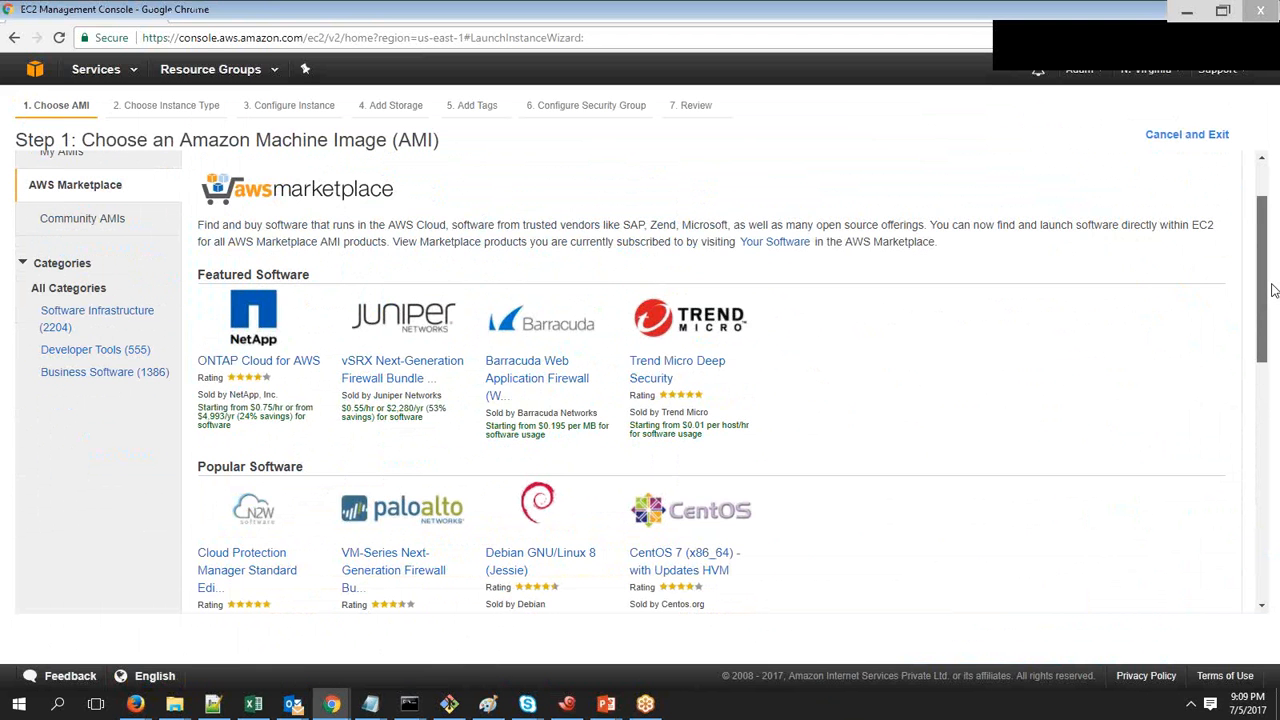
scroll(1273, 290, "up", 1)
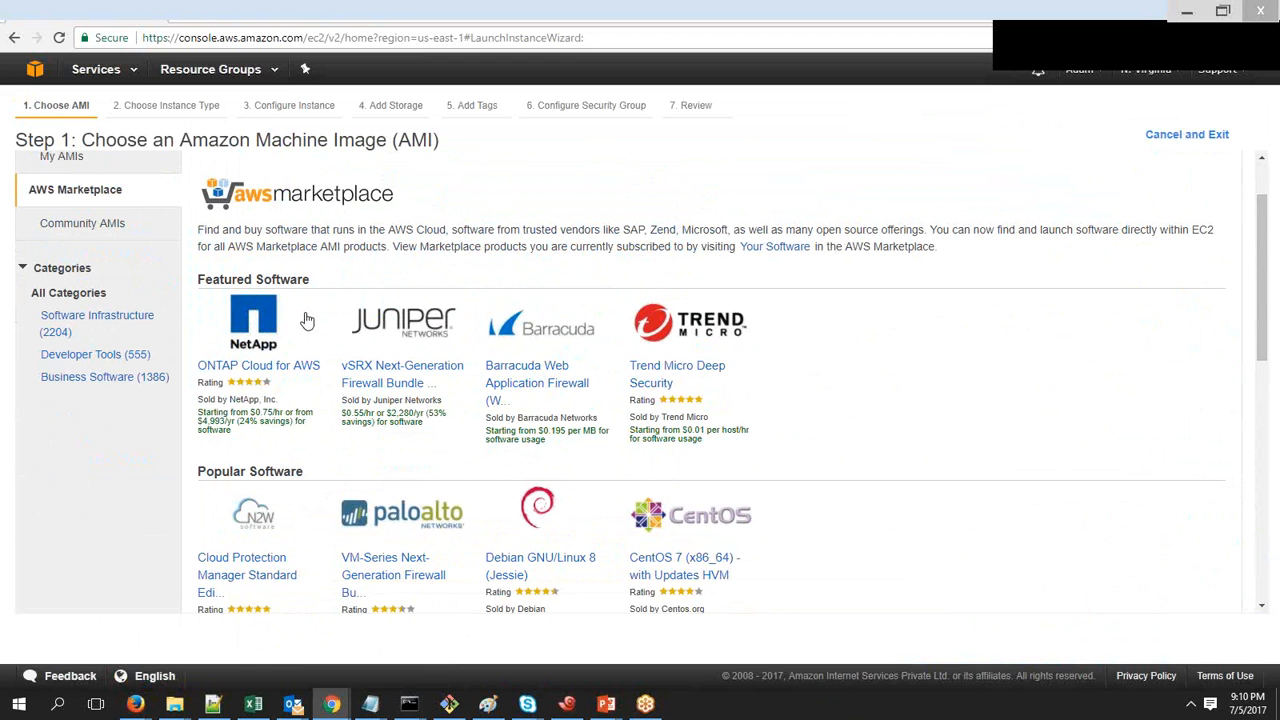
Return to the EC2 dashboard, restart the instance launch and select Amazon Linux AMI 2017.03.1 (HVM), SSD Volume Type.
left_click(13, 38)
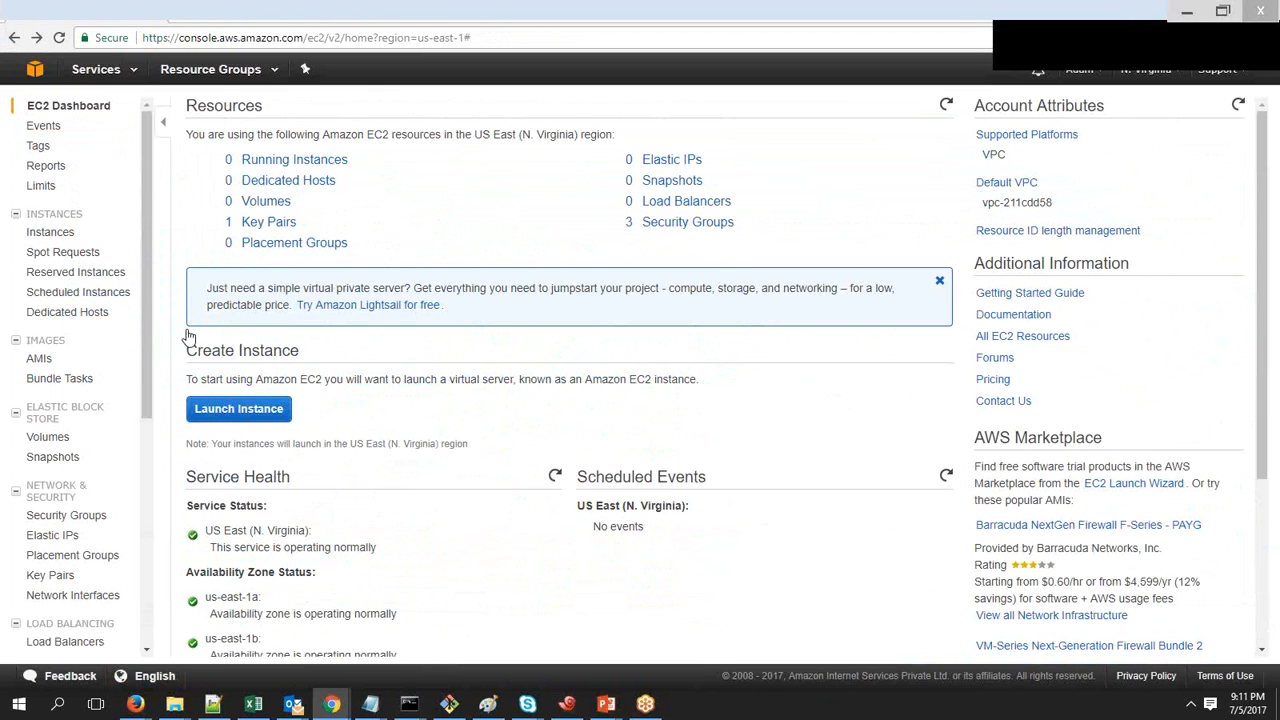
left_click(238, 408)
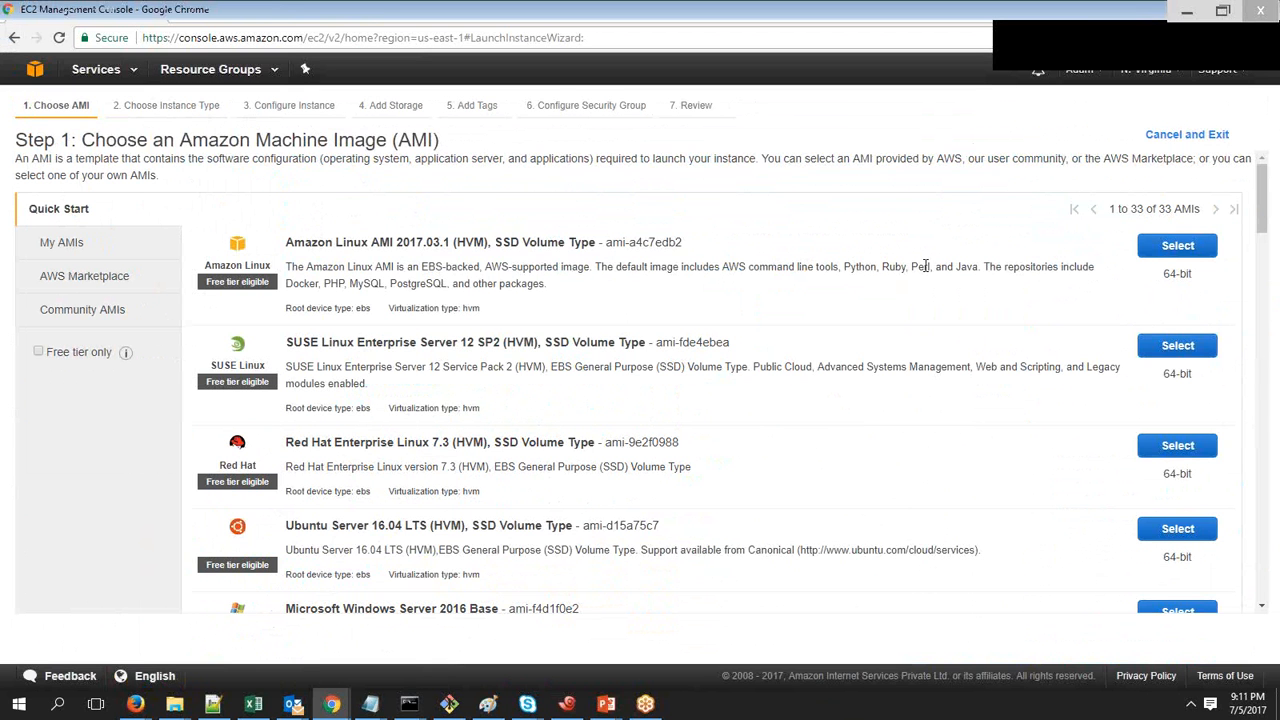
left_click(1186, 246)
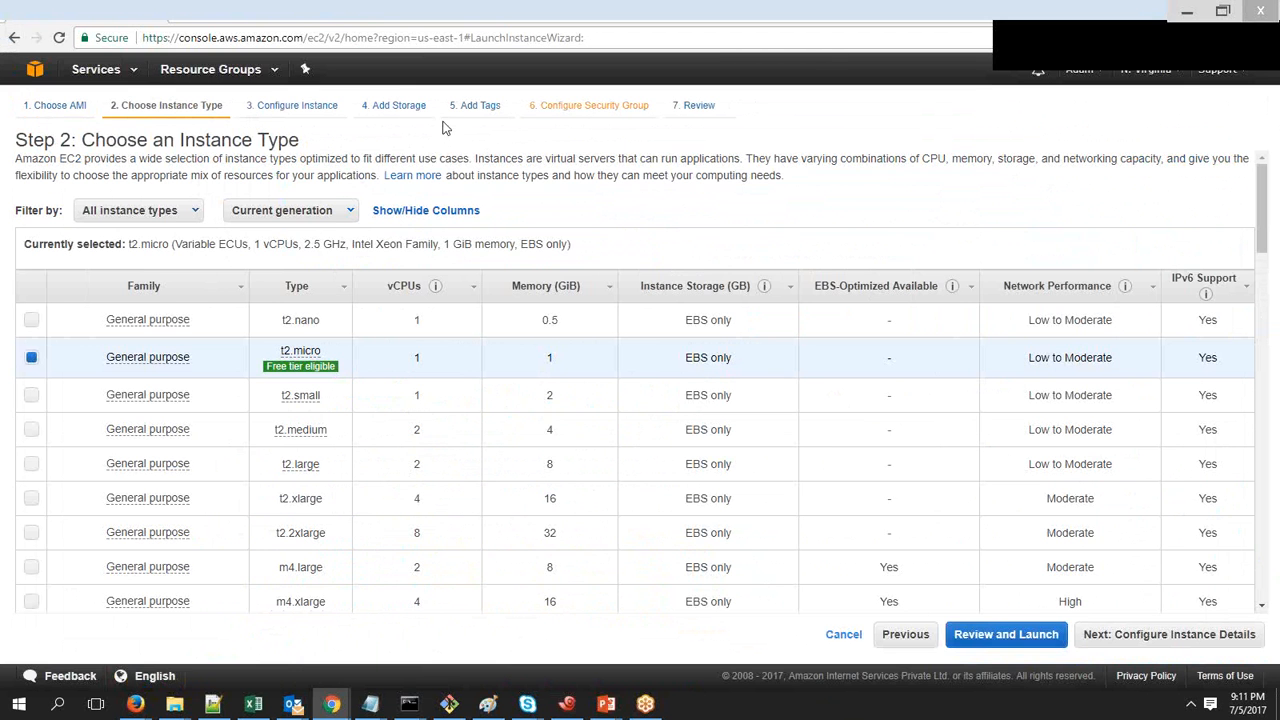
Switch to the AWS presentation in PowerPoint and show the "Step2: Instance Type?" slide.
key("alt+Tab")
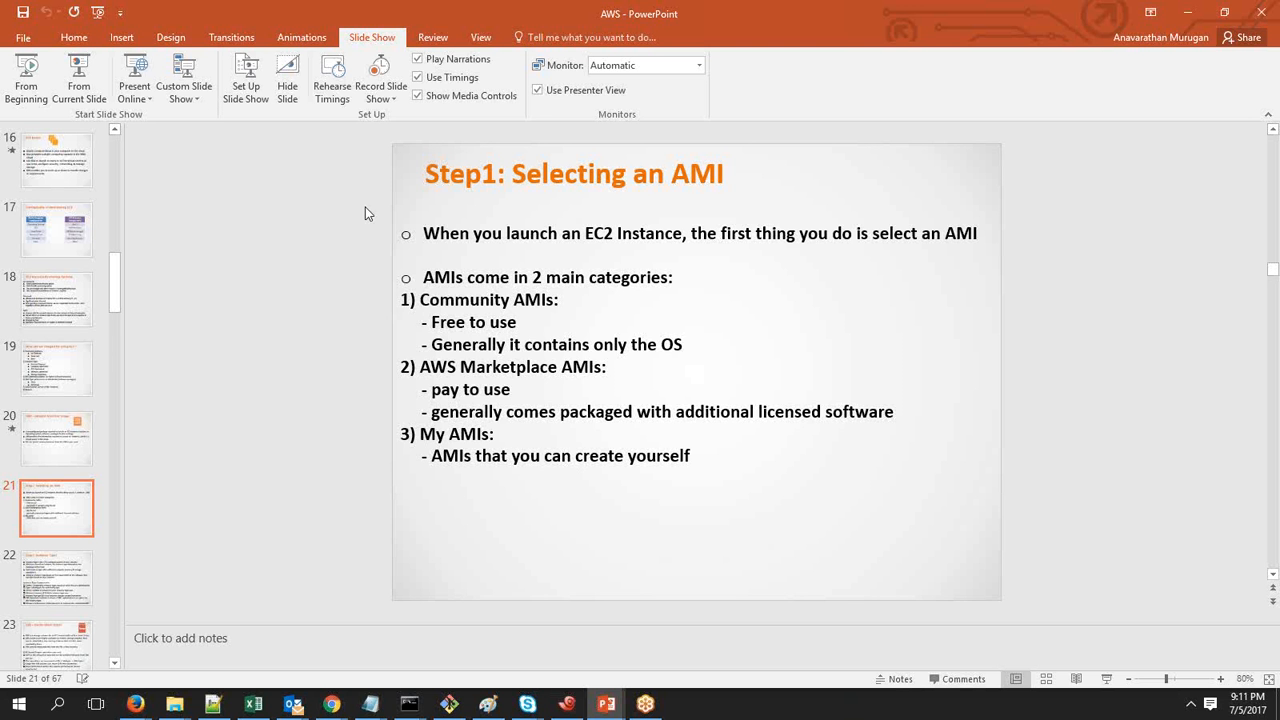
scroll(365, 207, "down", 1)
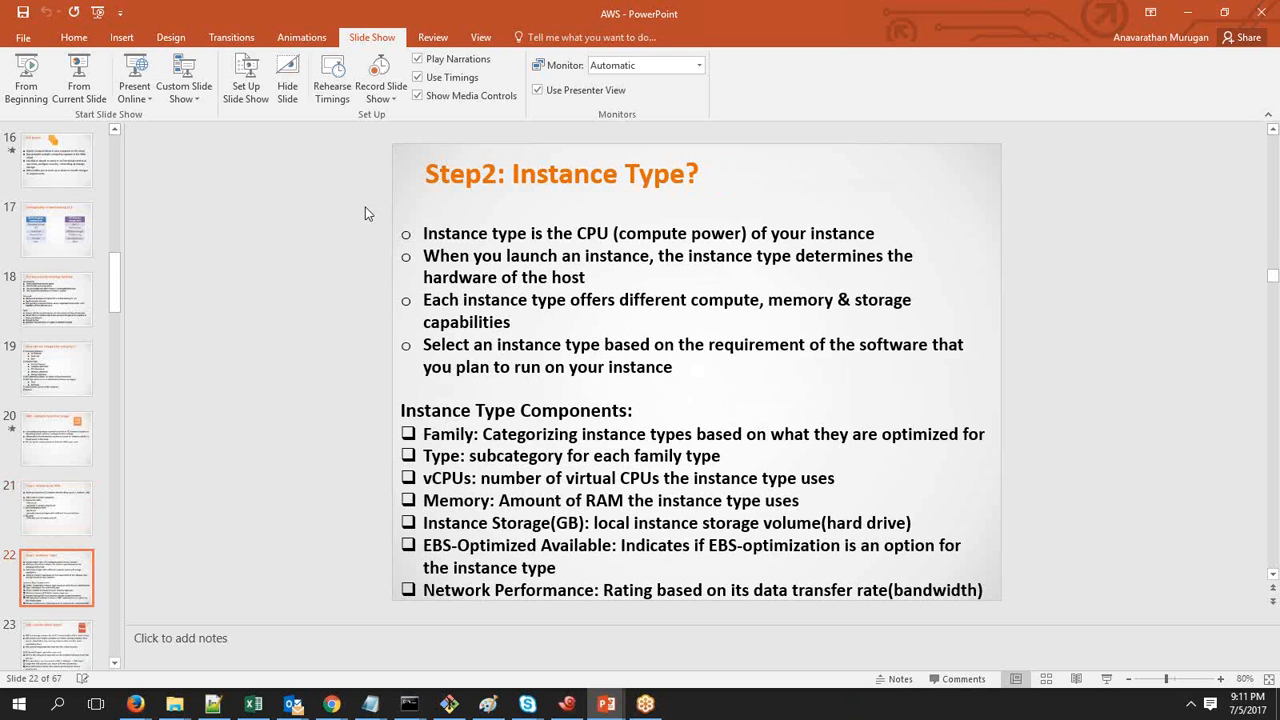
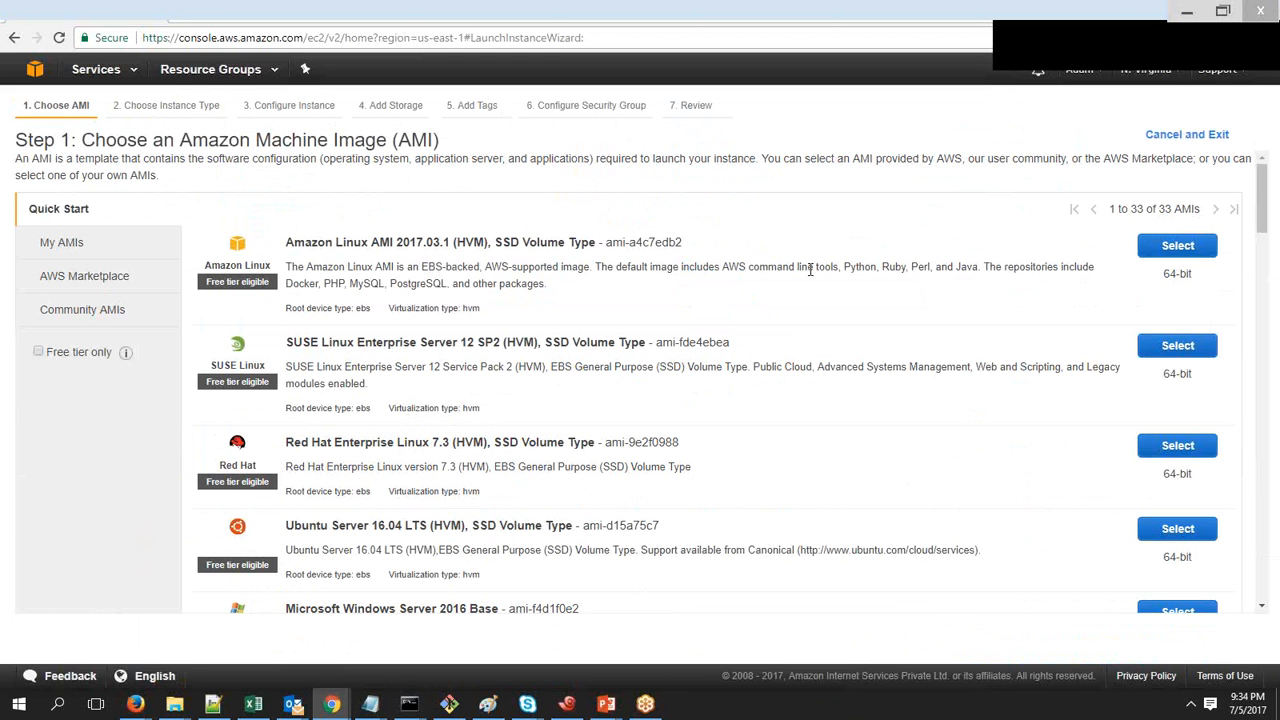
Choose Amazon Linux AMI 2017.03.1 with the t2.micro instance type and accept the default instance details, continuing to the storage settings.
left_click(1178, 247)
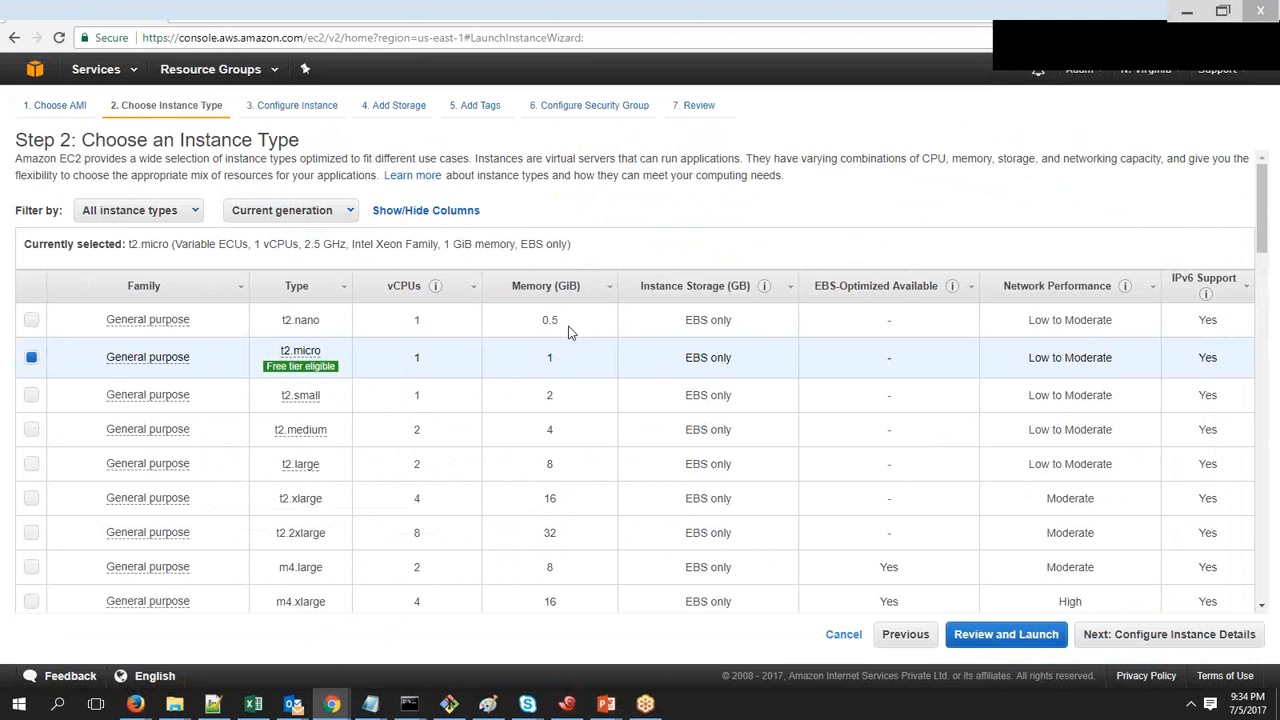
mouse_move(283, 350)
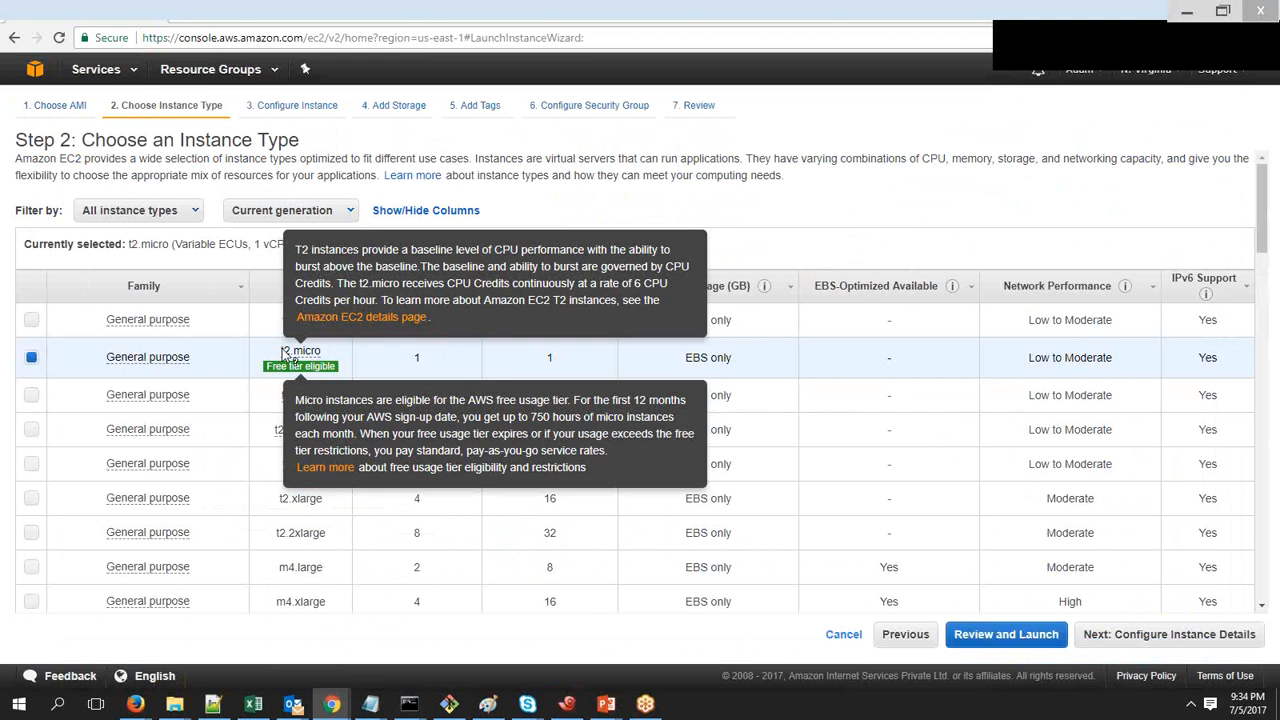
left_click(1160, 632)
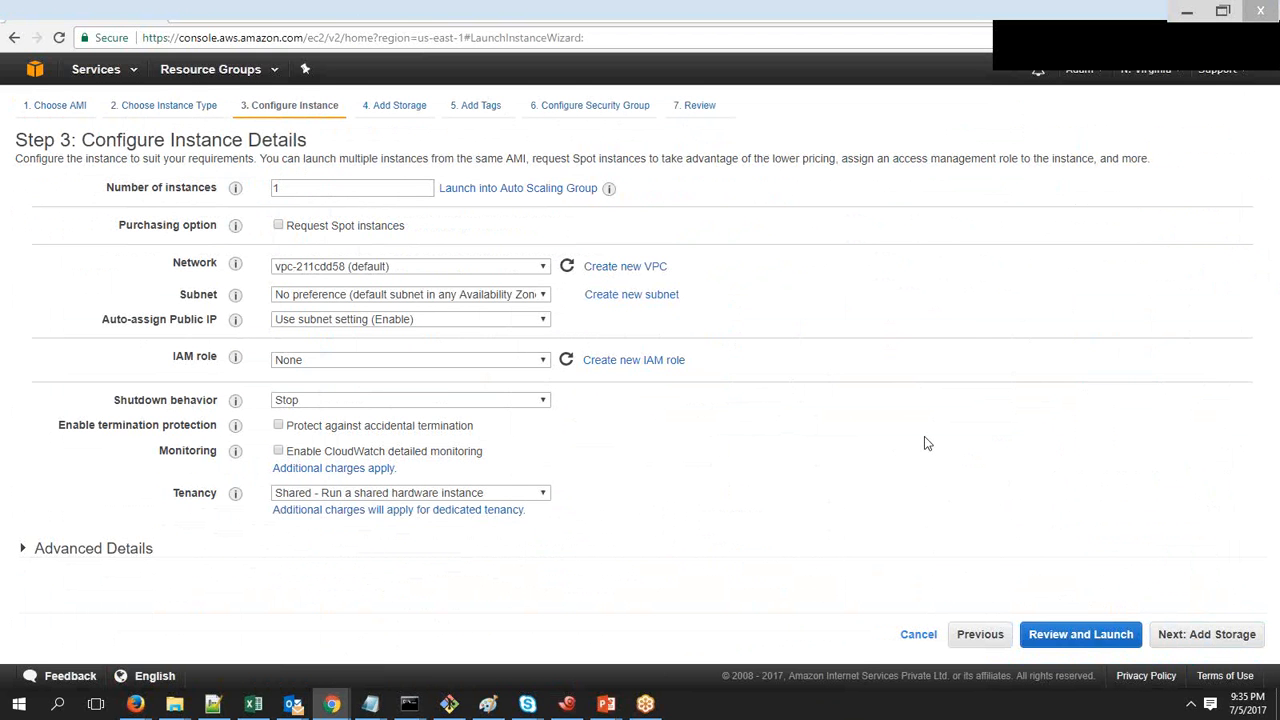
left_click(1240, 627)
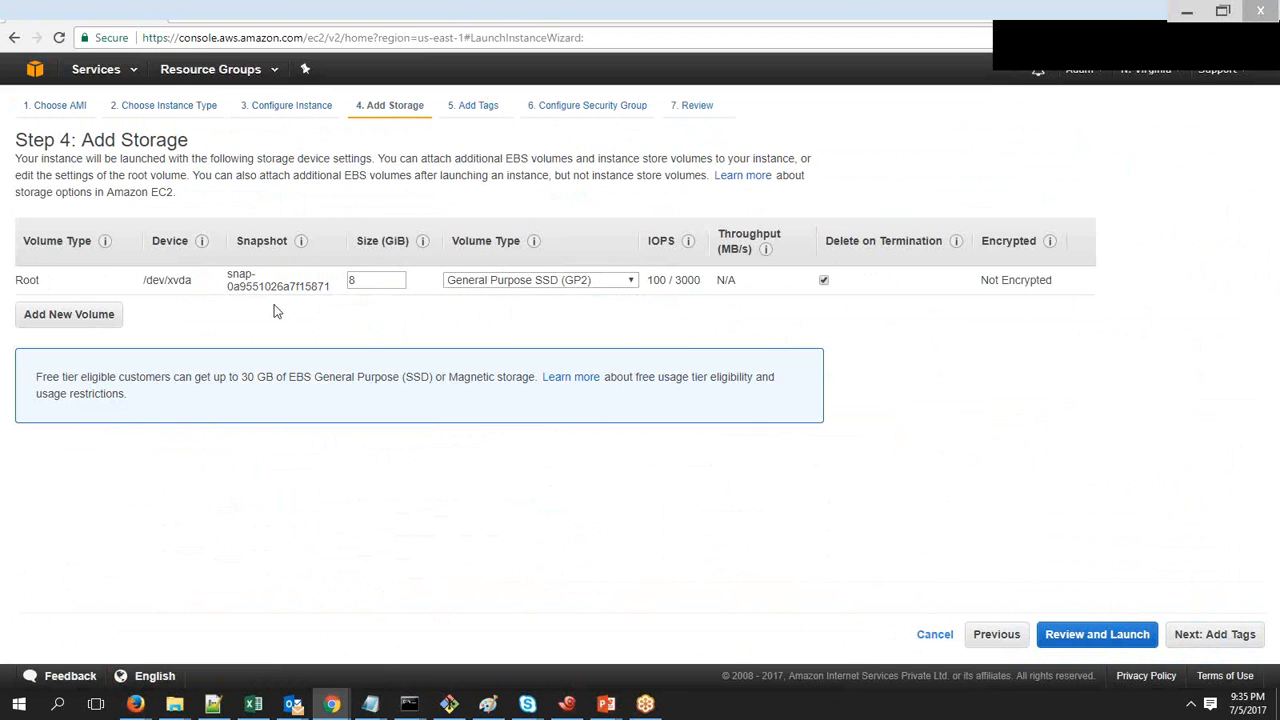
Check the root volume's type options, keep the default storage, and continue without tags to the security group settings.
left_click(609, 280)
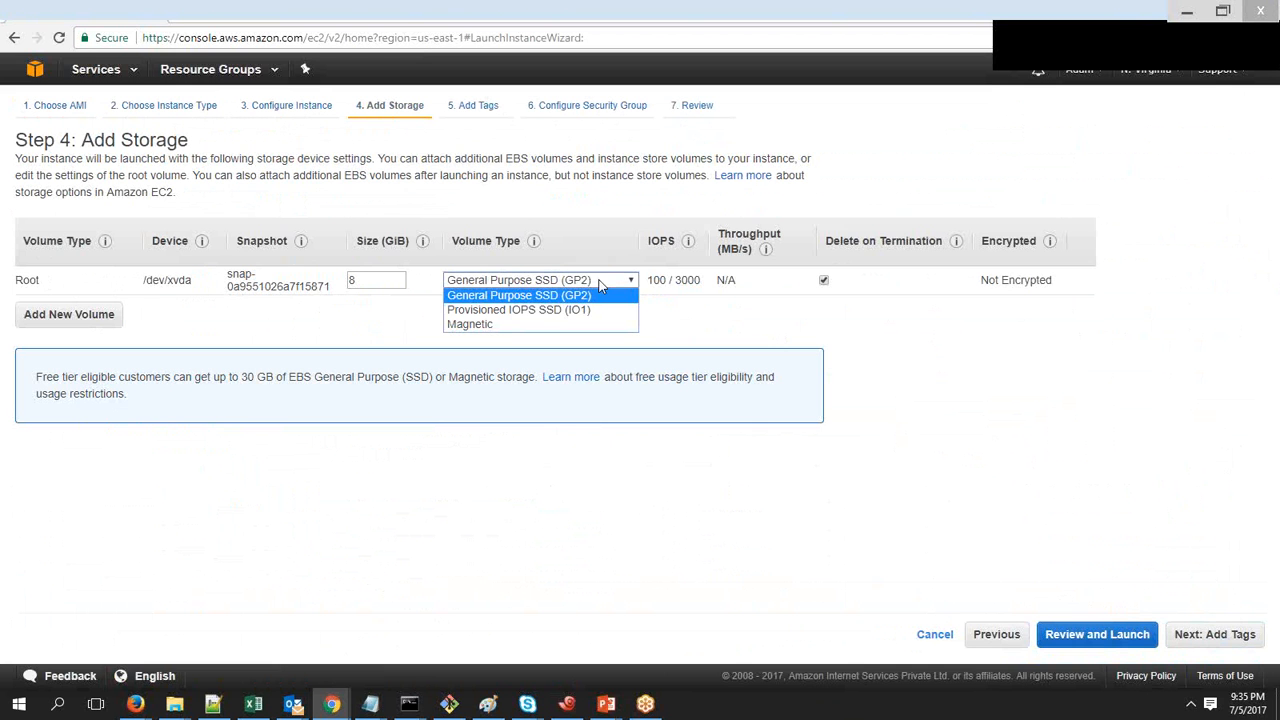
left_click(660, 320)
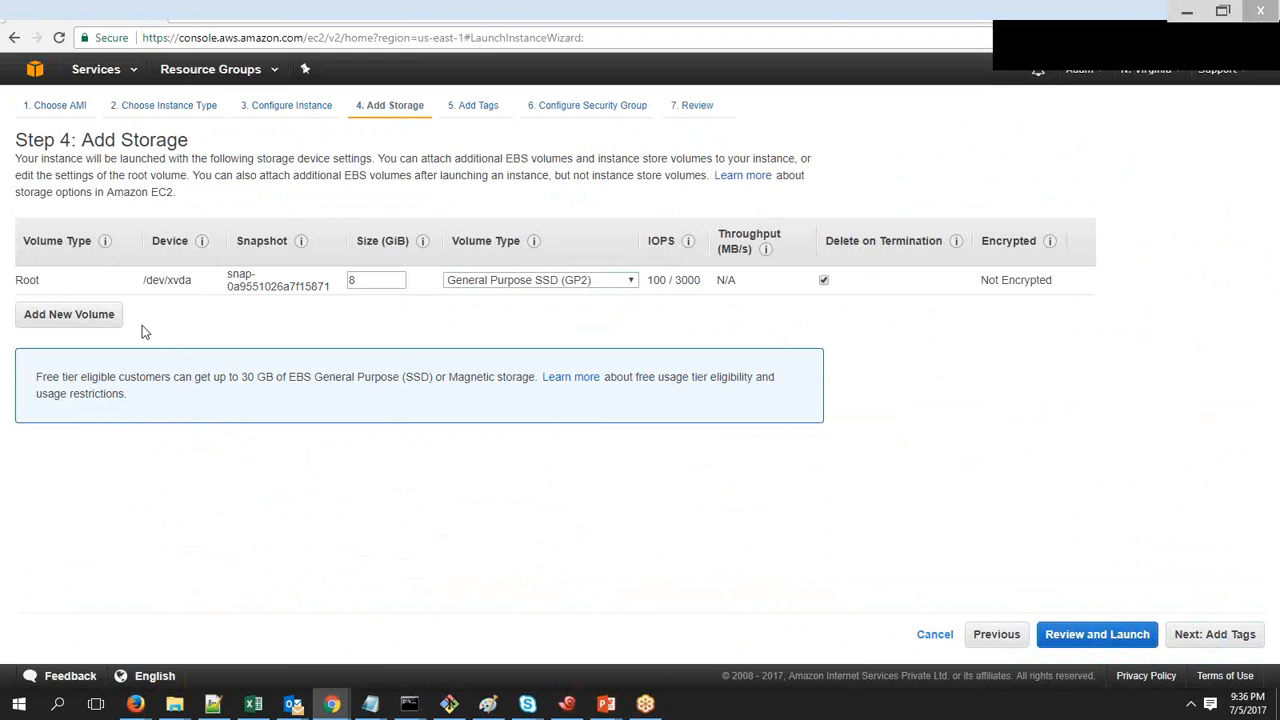
left_click(1193, 640)
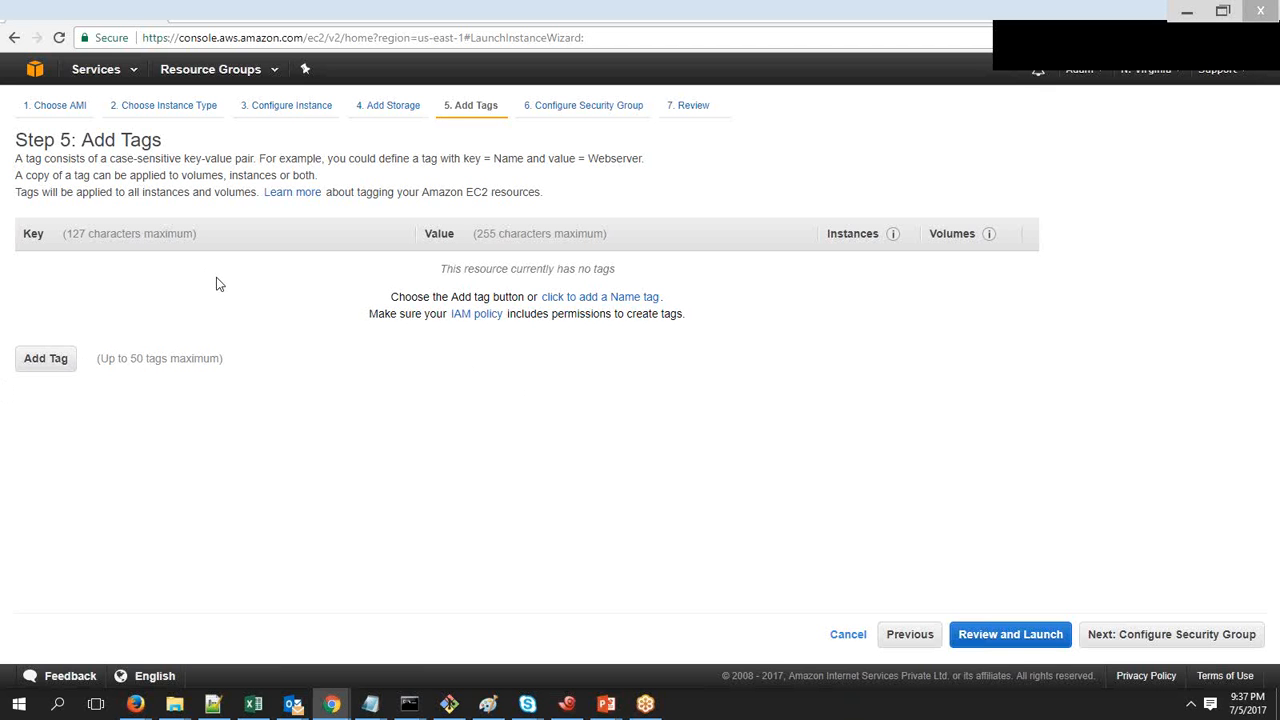
left_click(1163, 634)
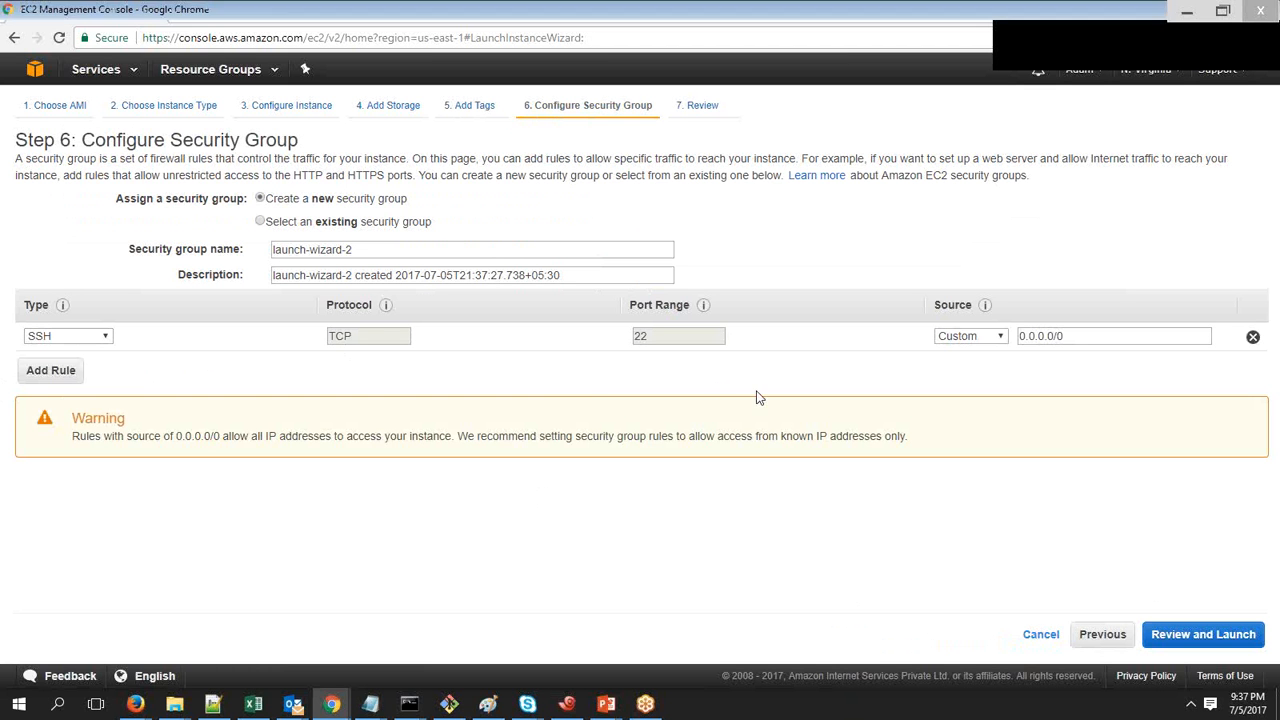
Assign the existing security group named default to the instance and proceed to the launch review.
left_click(102, 337)
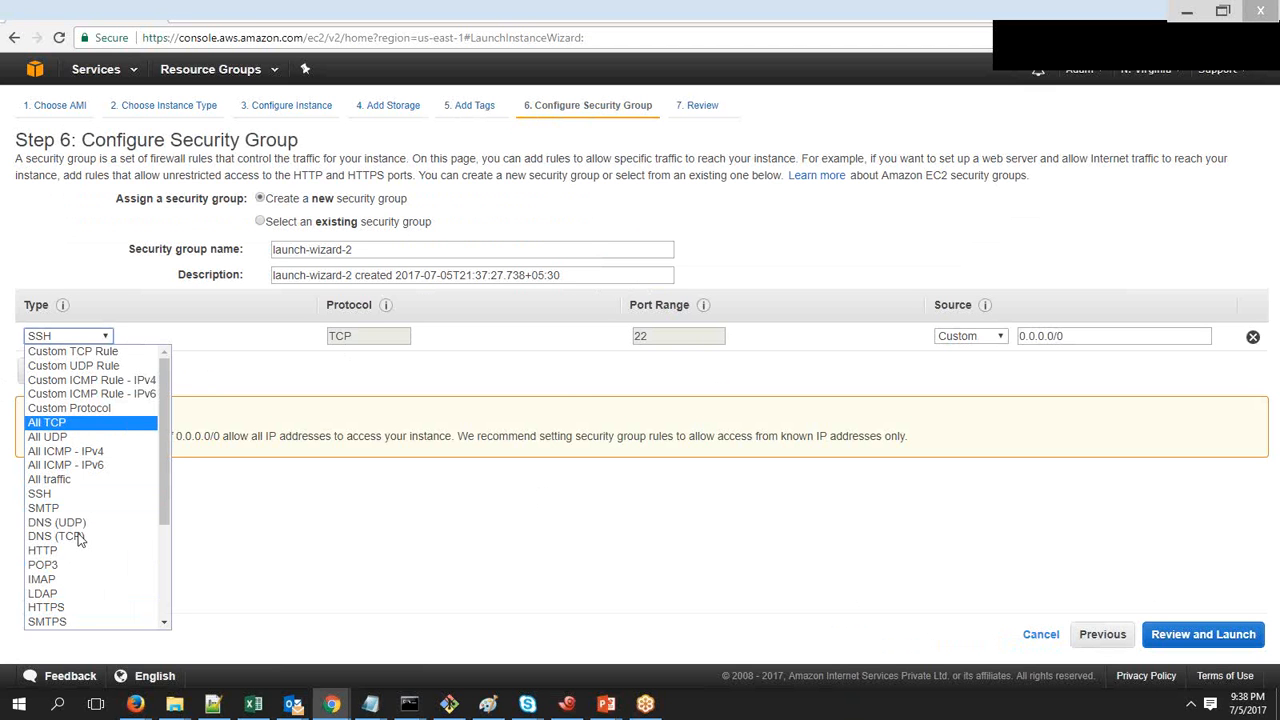
left_click(246, 506)
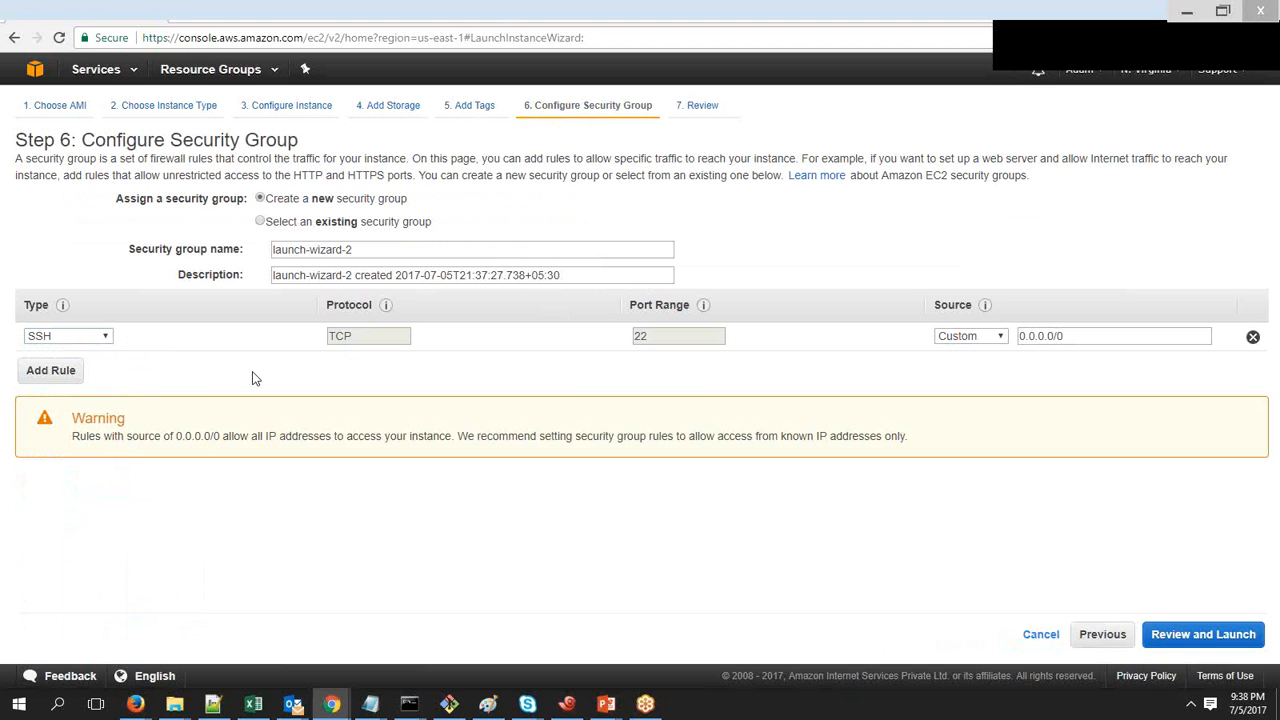
left_click(260, 222)
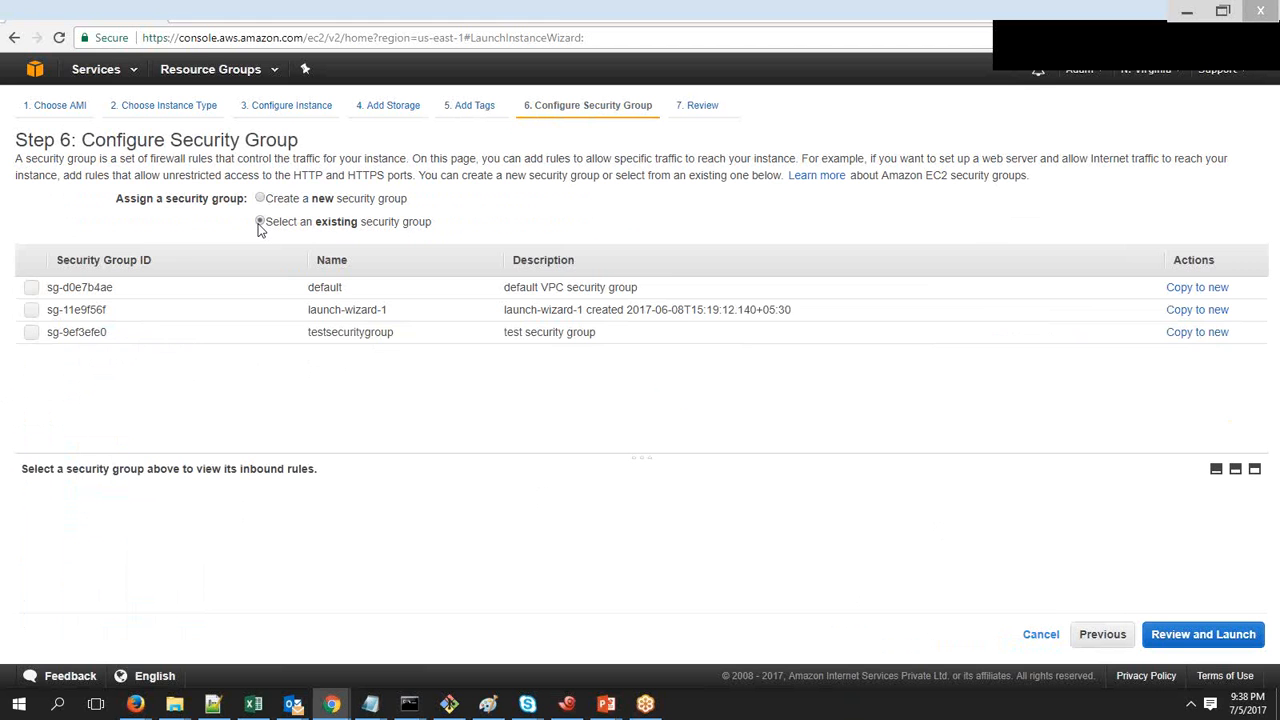
left_click(29, 293)
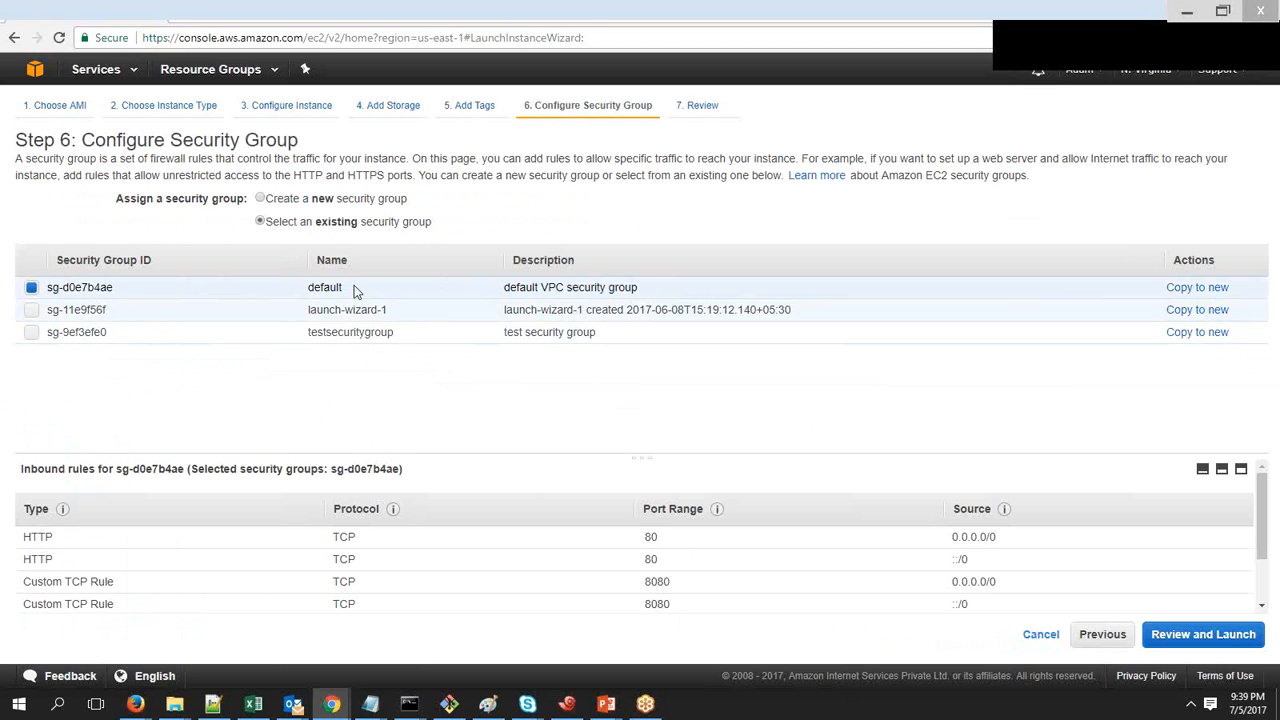
left_click(1238, 643)
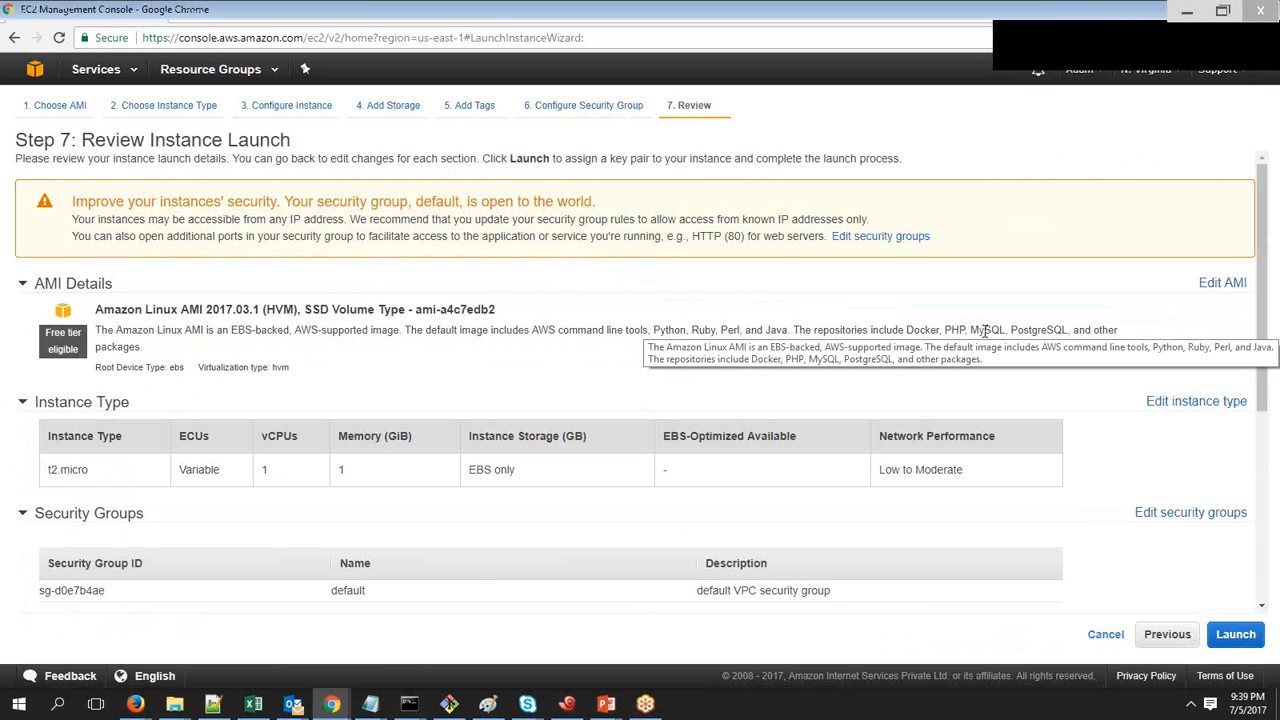
Review the security group rules, instance details and storage in the launch summary, and proceed to the key pair selection.
left_click_drag(1261, 287, 1257, 375)
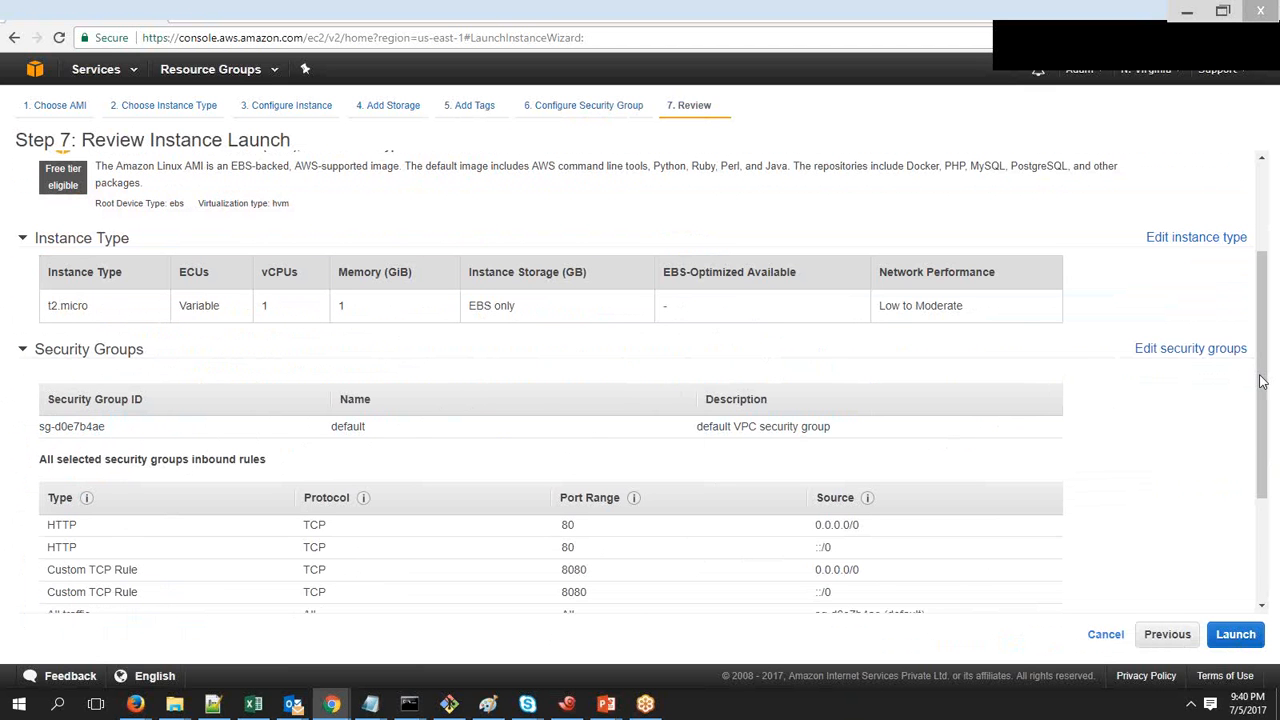
left_click_drag(1264, 382, 1273, 520)
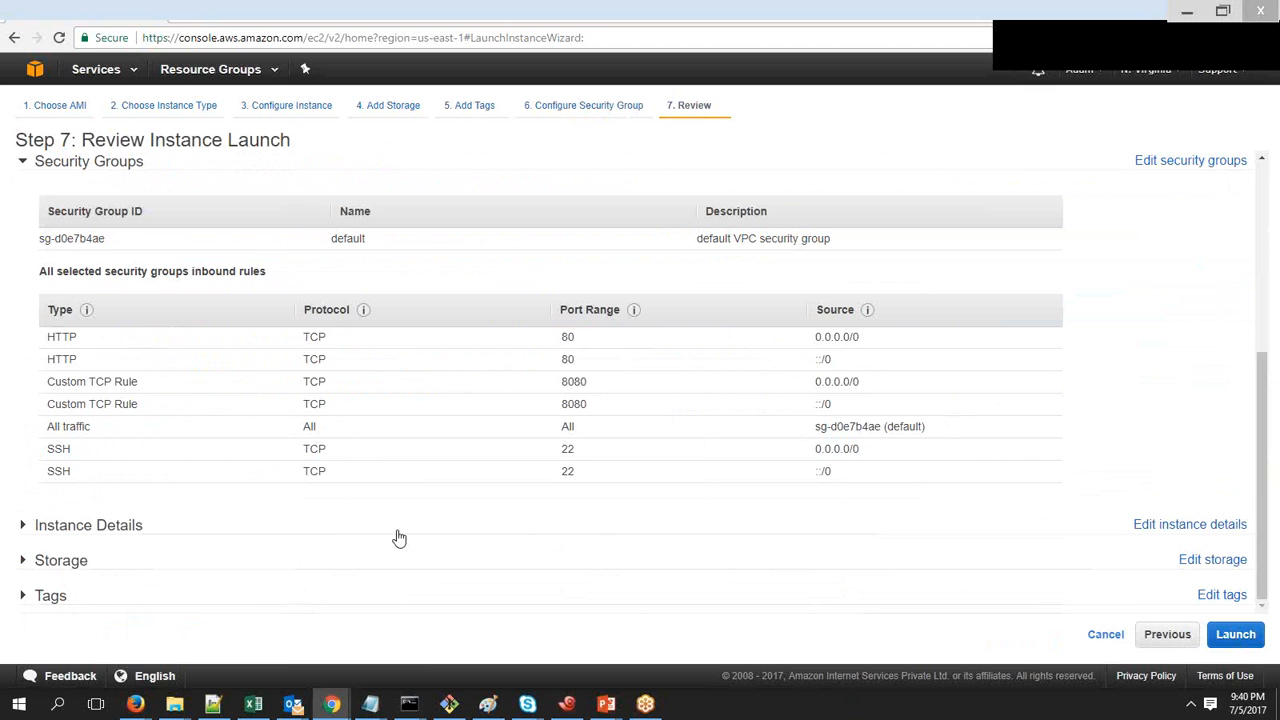
left_click(103, 533)
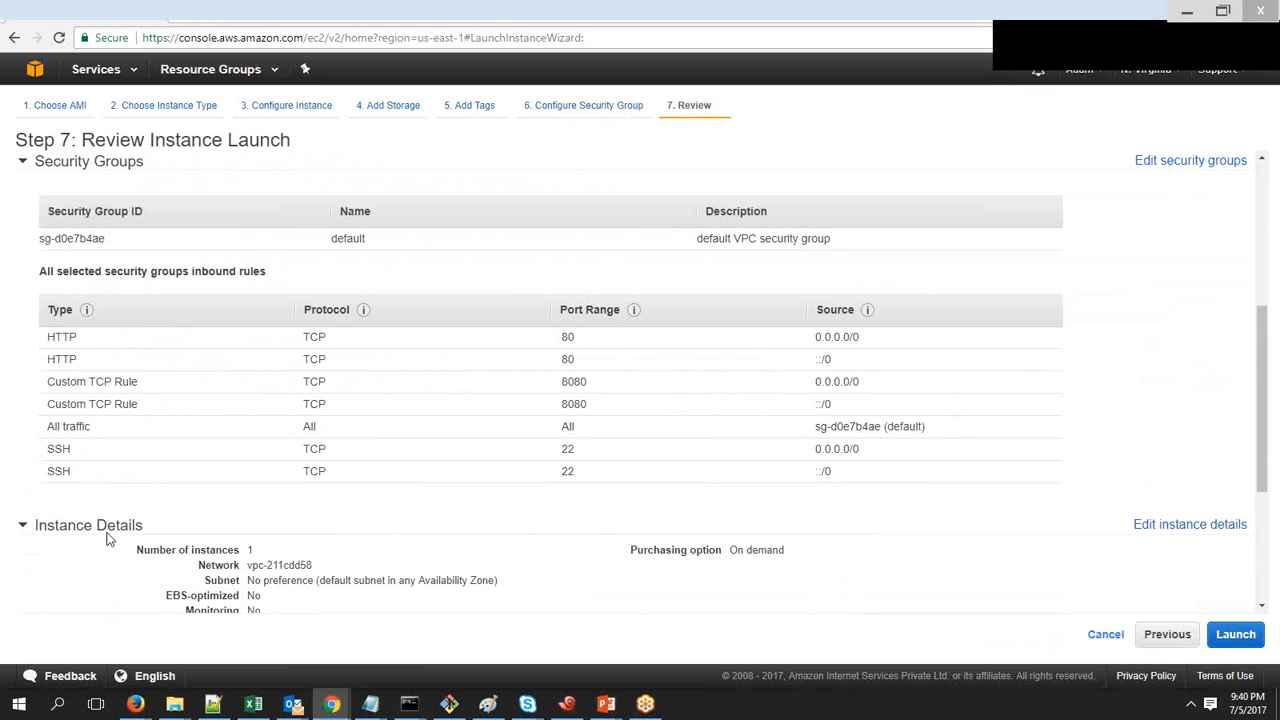
scroll(1264, 420, "down", 1)
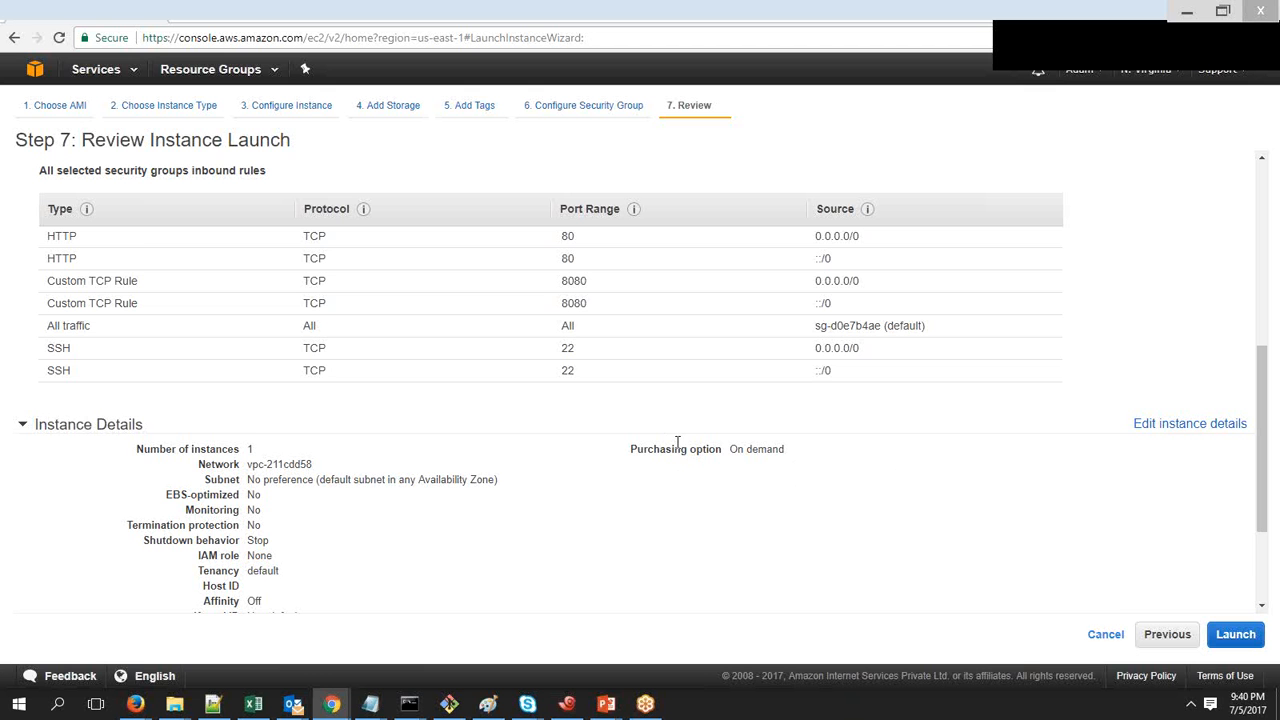
scroll(1267, 498, "down", 1)
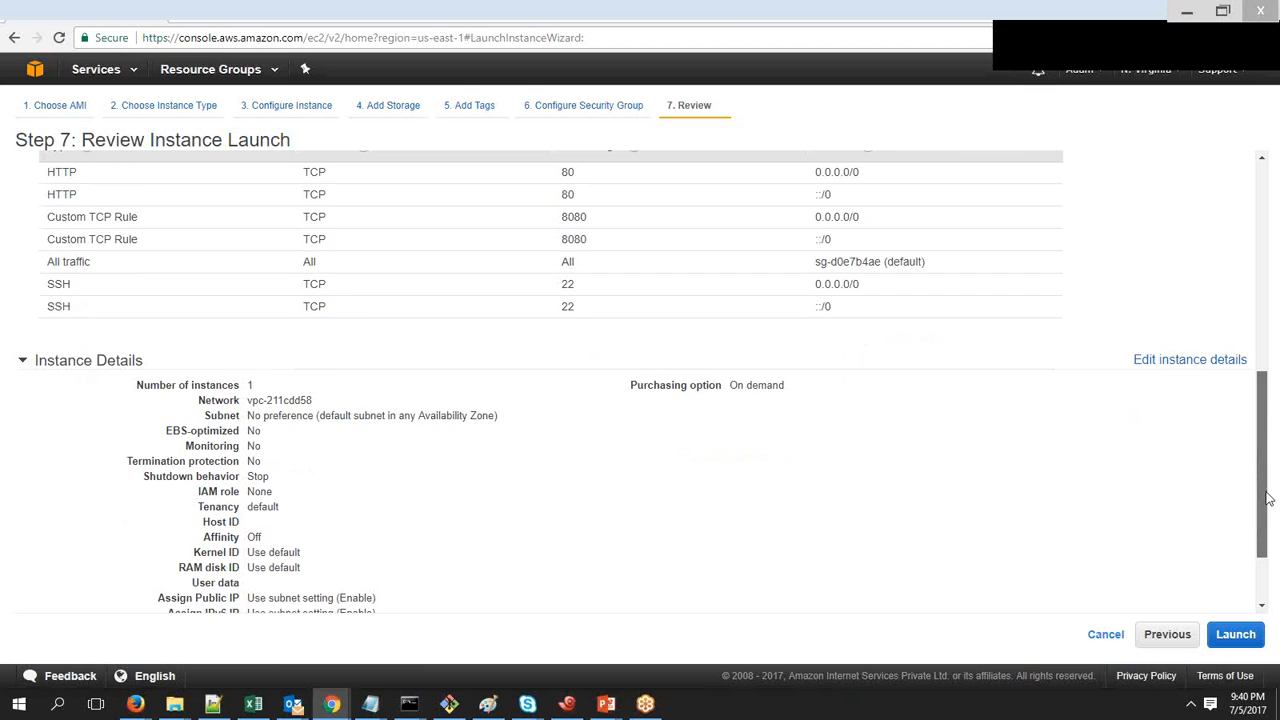
scroll(1267, 498, "down", 2)
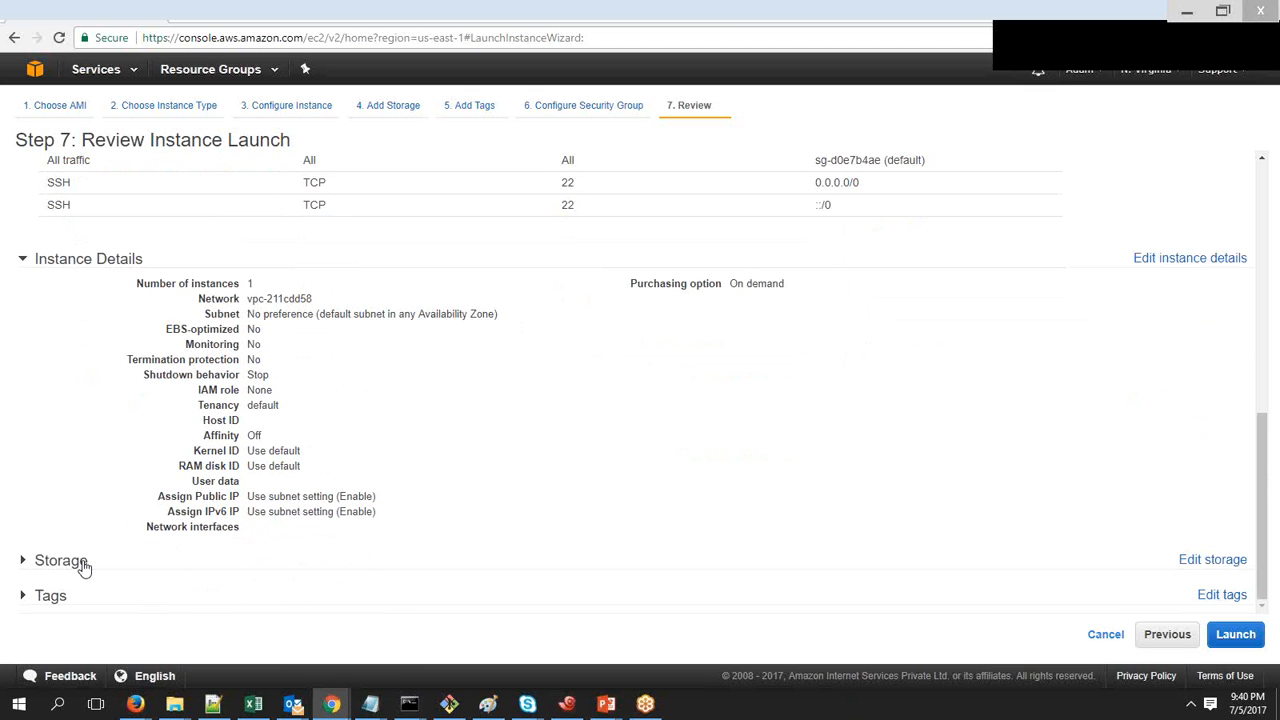
left_click(61, 561)
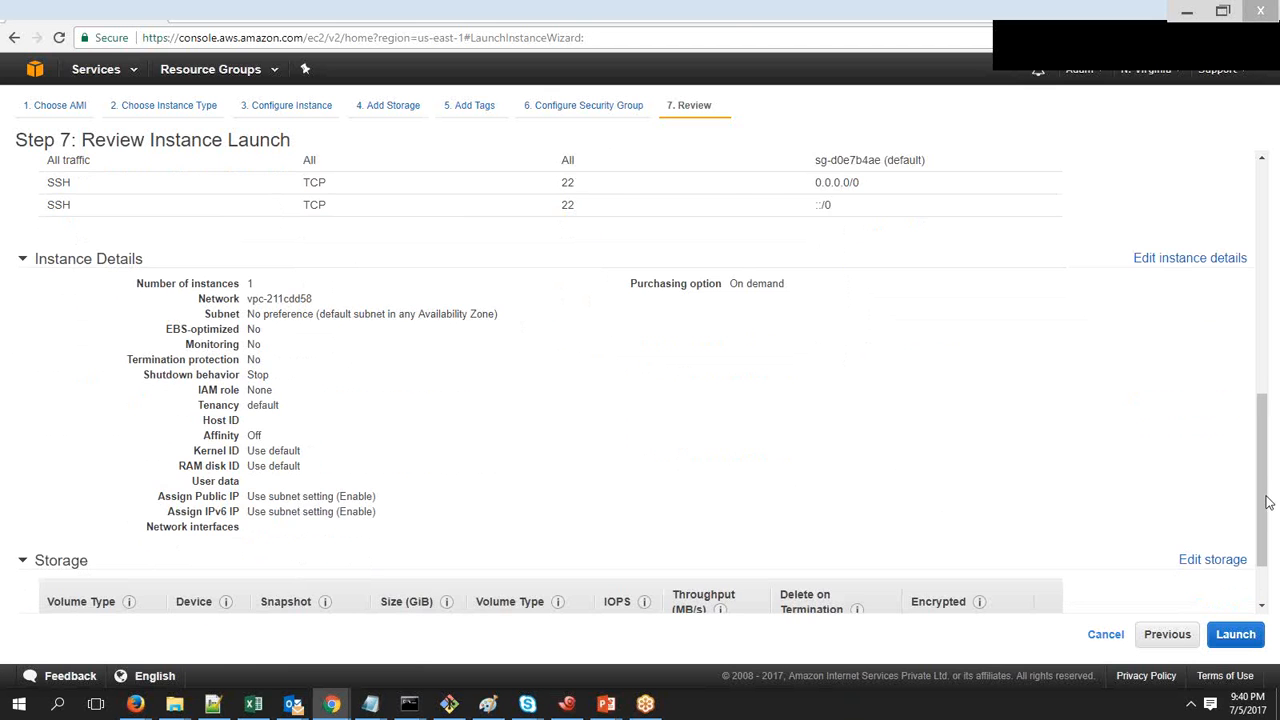
scroll(1267, 502, "down", 1)
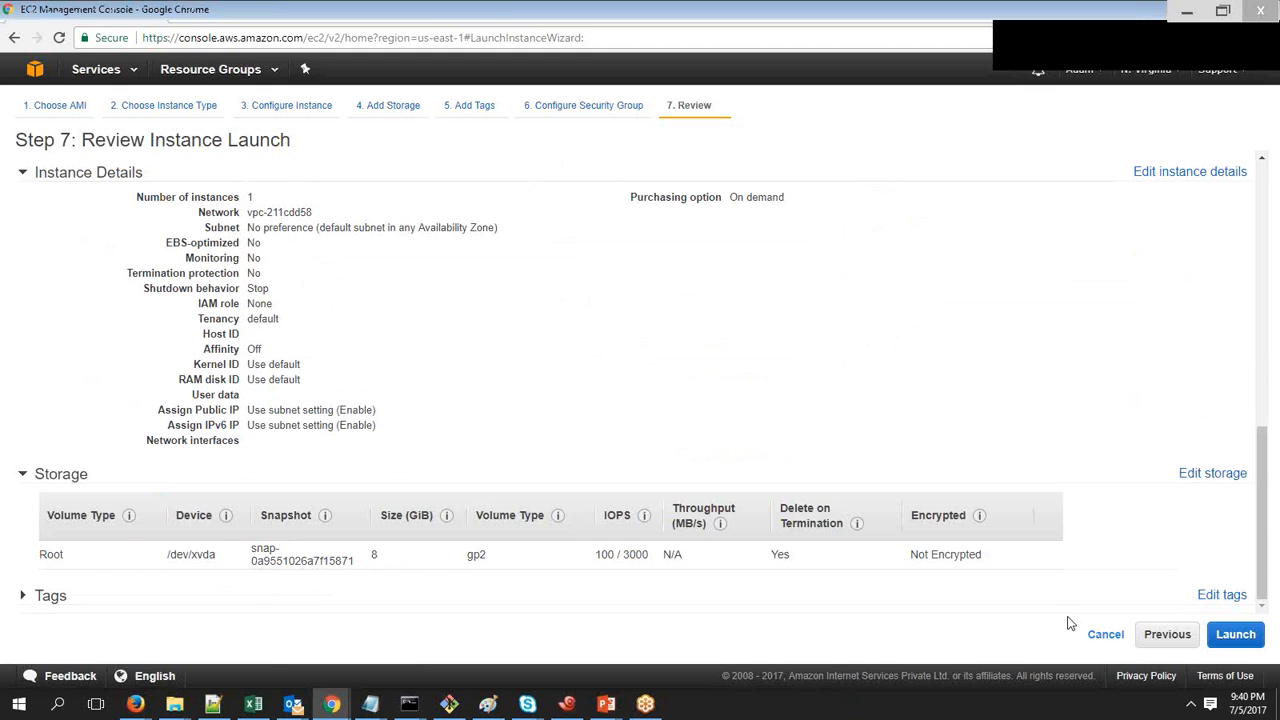
left_click(1243, 636)
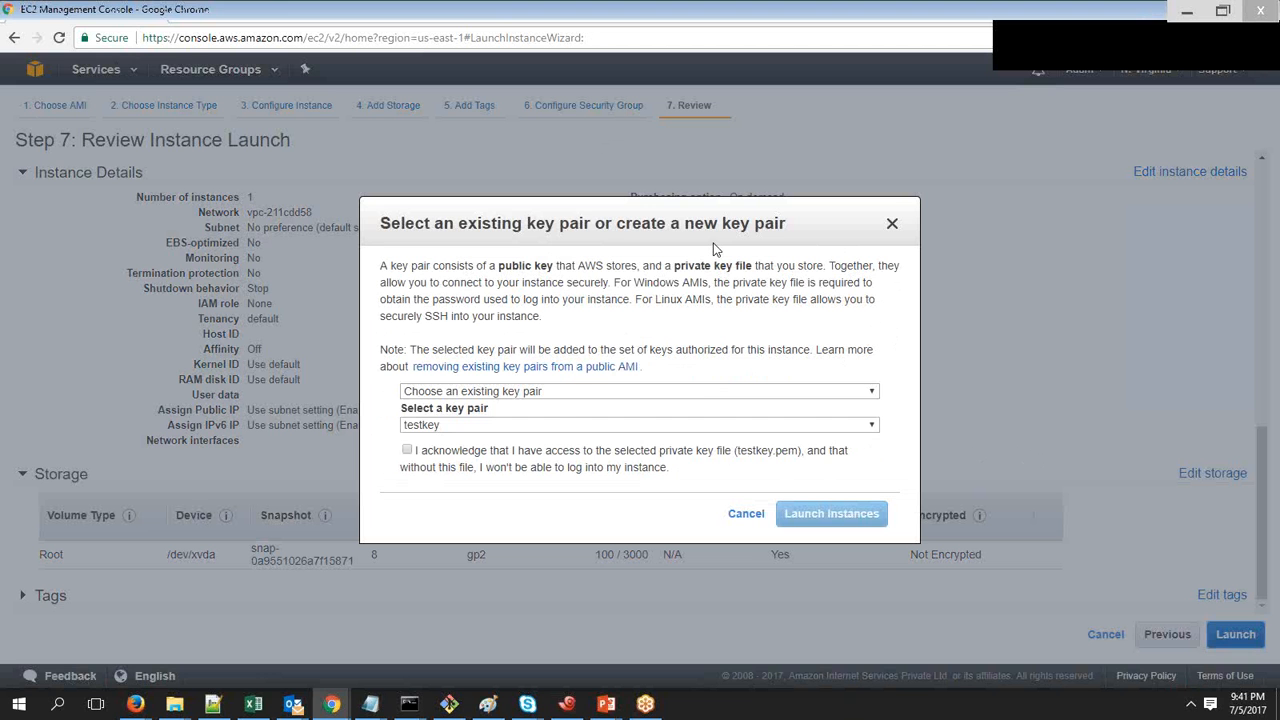
left_click(576, 392)
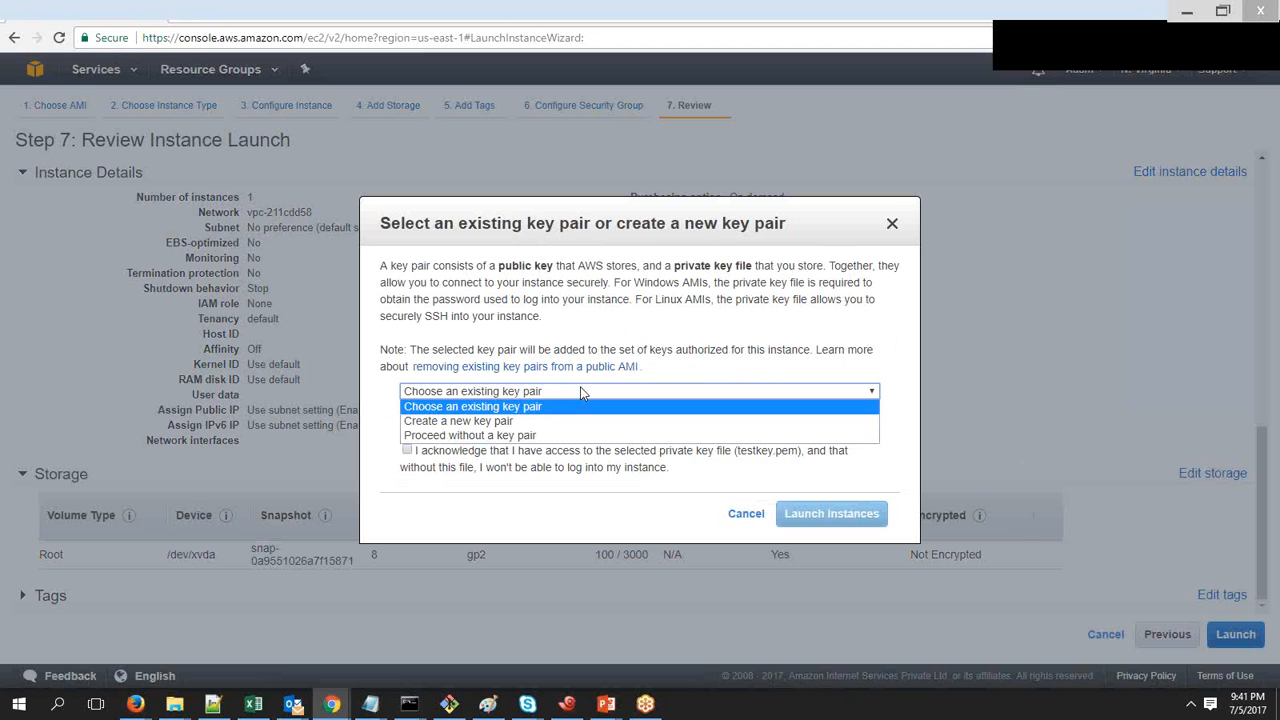
left_click(535, 421)
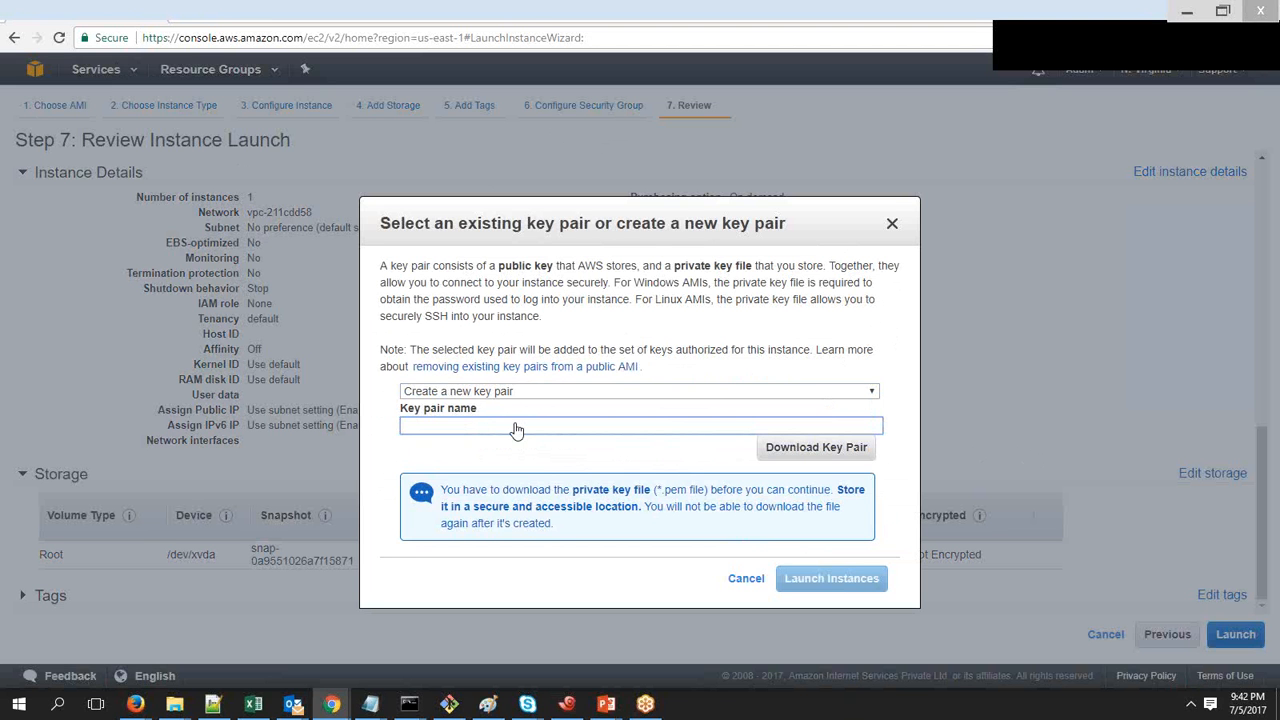
left_click(736, 393)
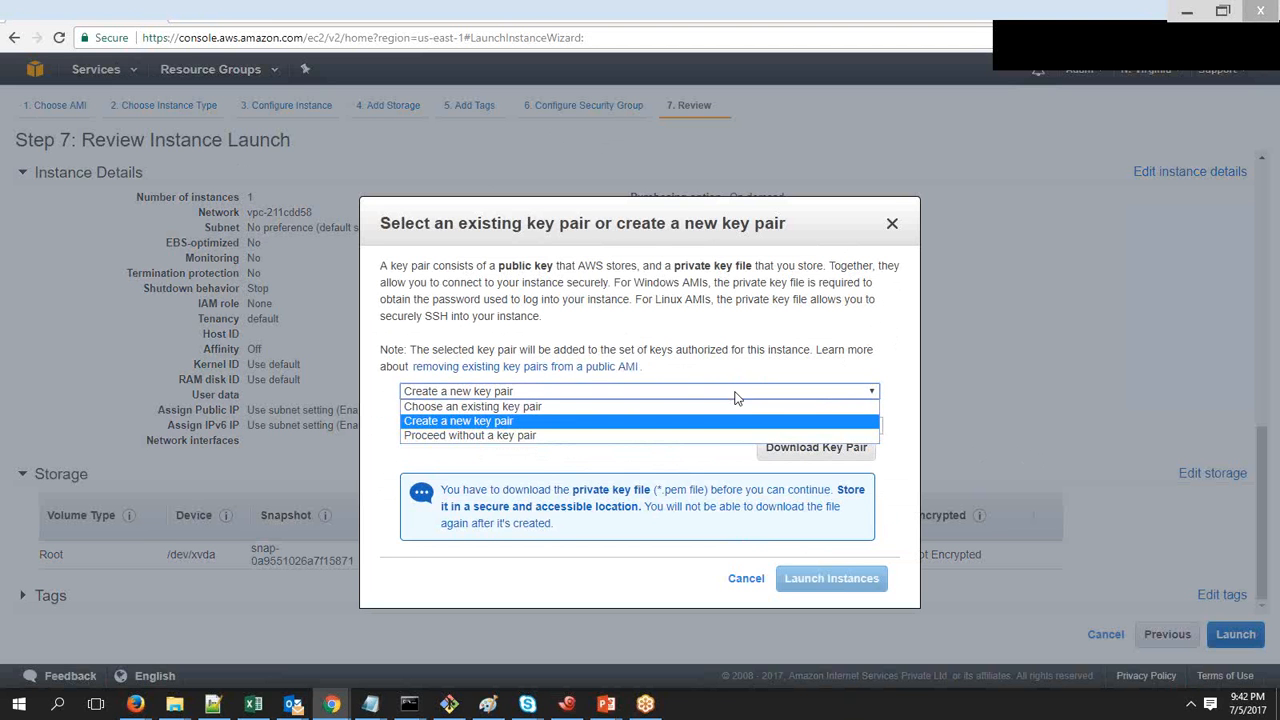
left_click(688, 404)
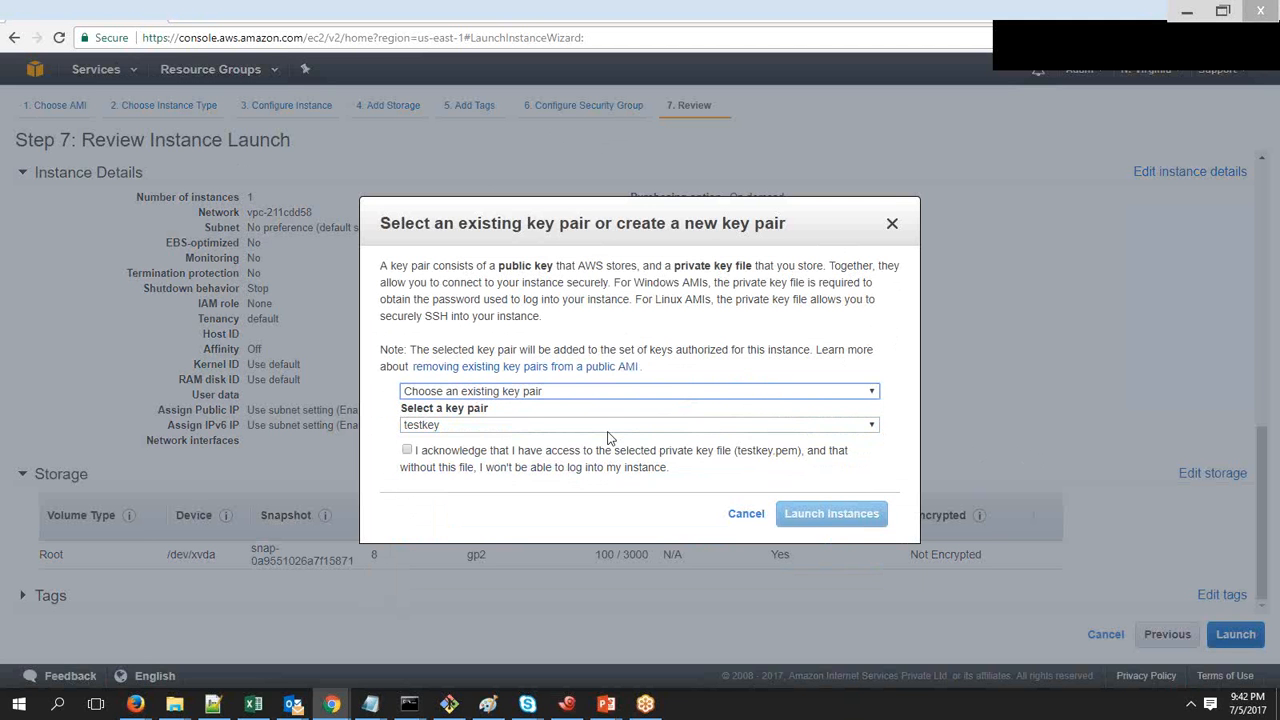
Choose the existing key pair testkey, acknowledge access to its private key file, and launch the instance.
left_click(522, 423)
left_click(438, 436)
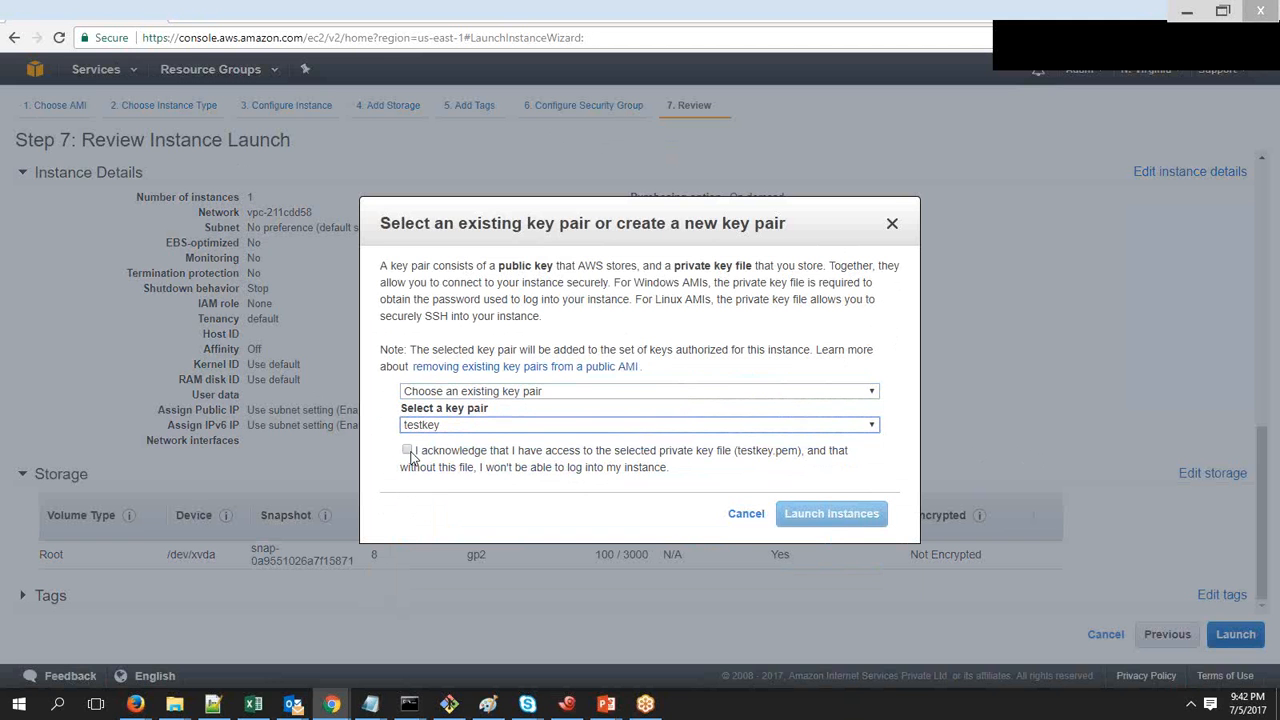
left_click(407, 451)
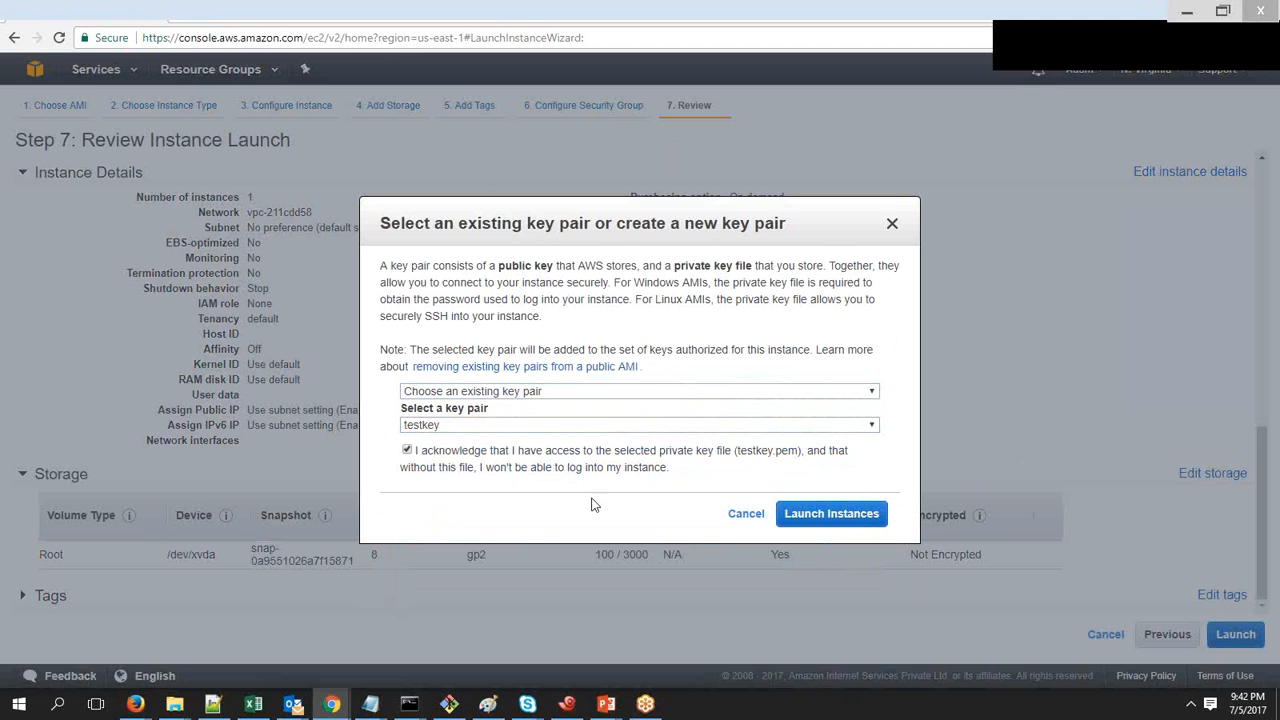
left_click(831, 513)
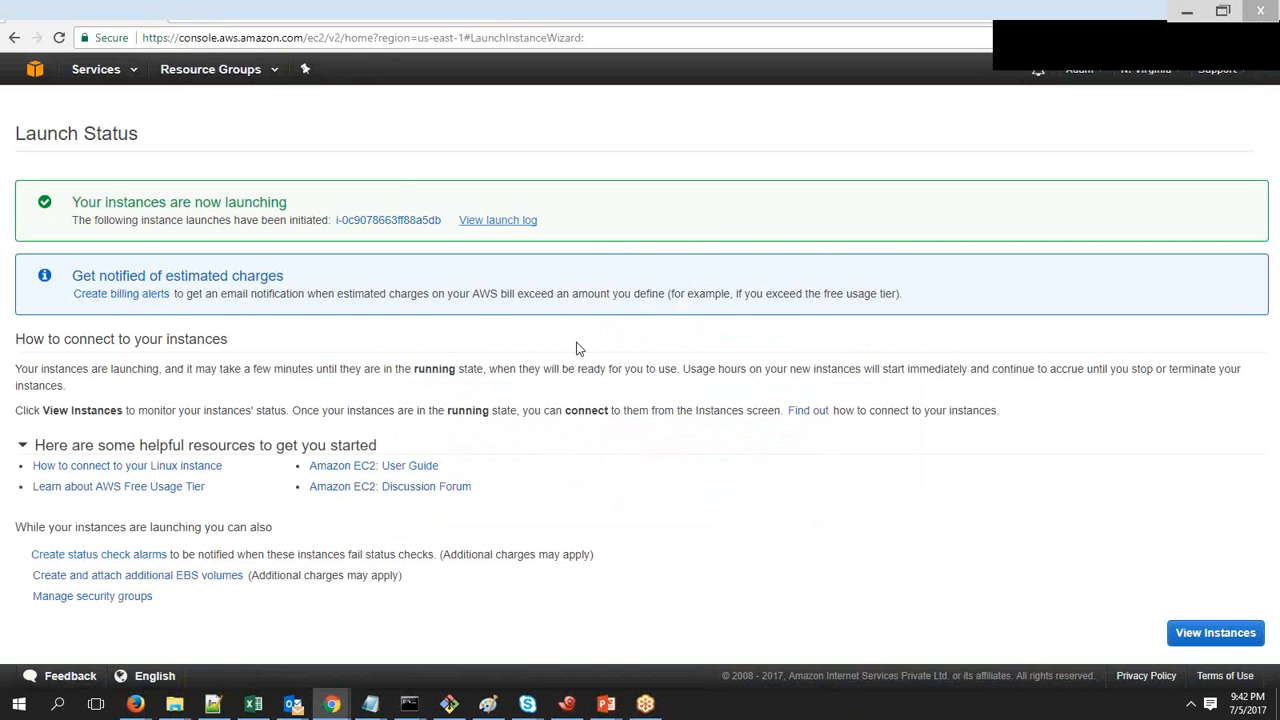
Open the instances list, visit the EC2 dashboard, and widen the list's Public DNS (IPv4) column to fit the full address.
left_click(1215, 633)
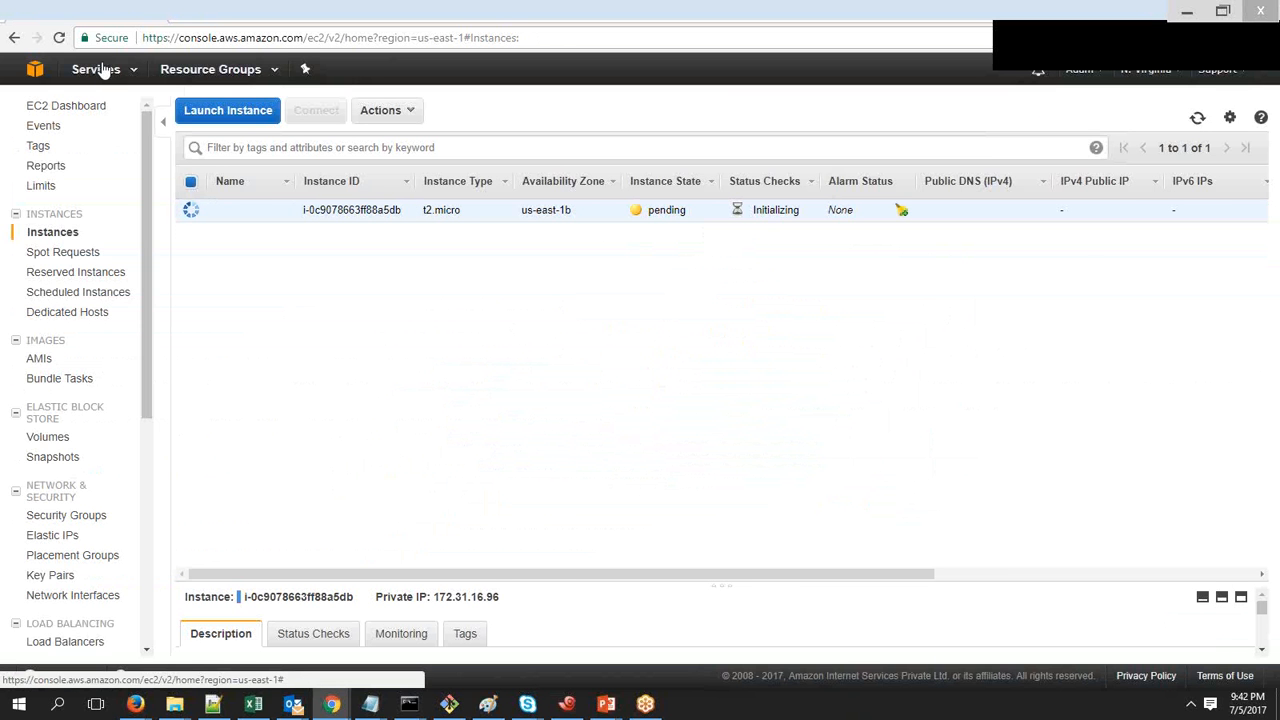
left_click(100, 69)
left_click(250, 198)
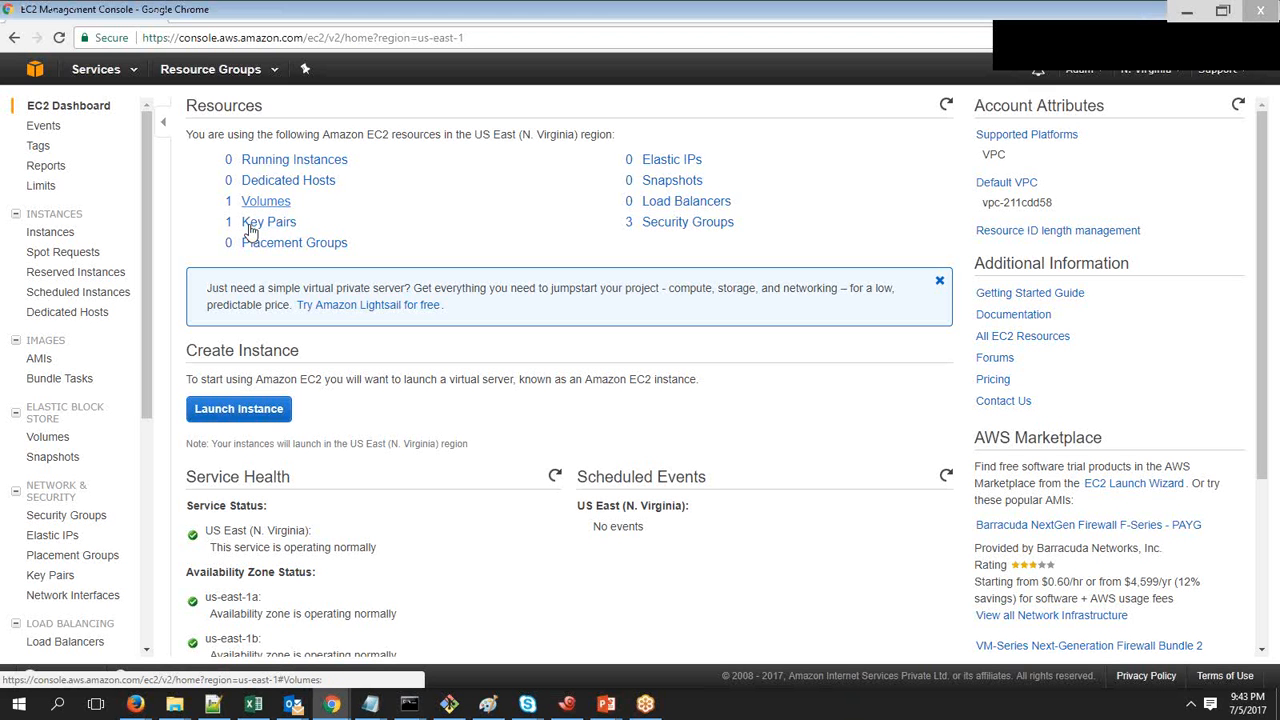
left_click(53, 234)
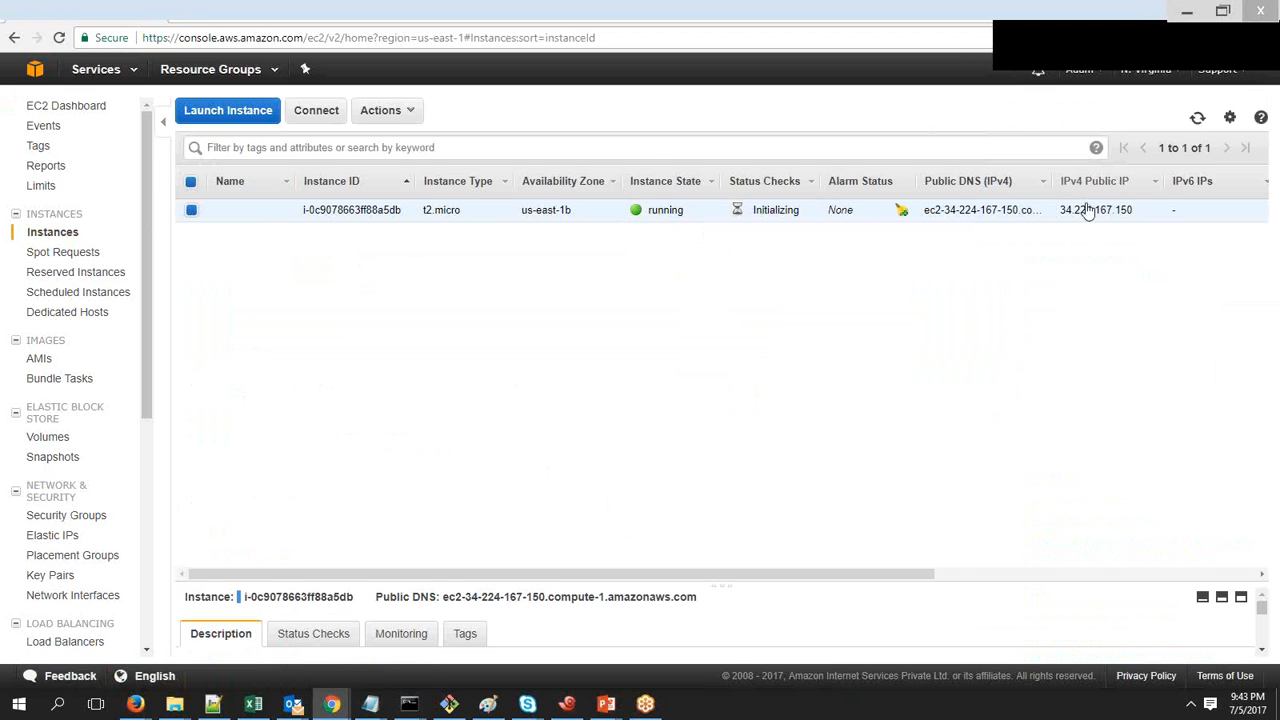
left_click_drag(1051, 186, 1143, 184)
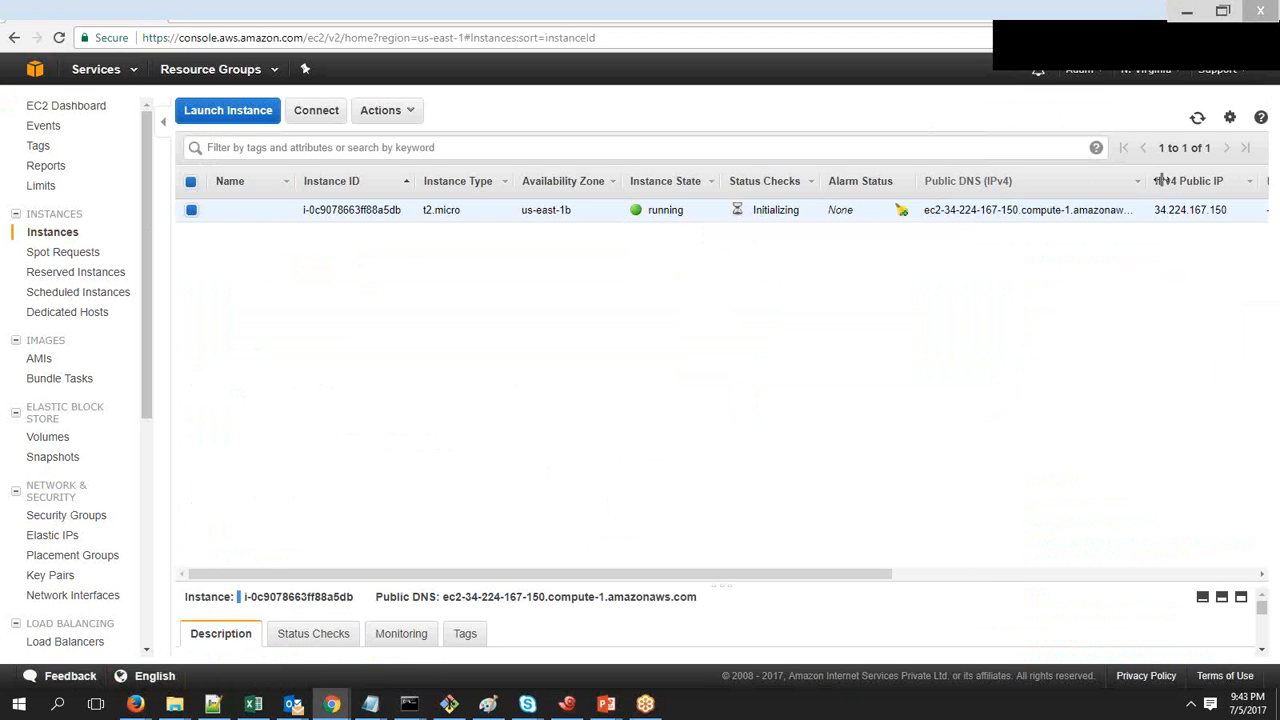
left_click_drag(1148, 183, 1157, 180)
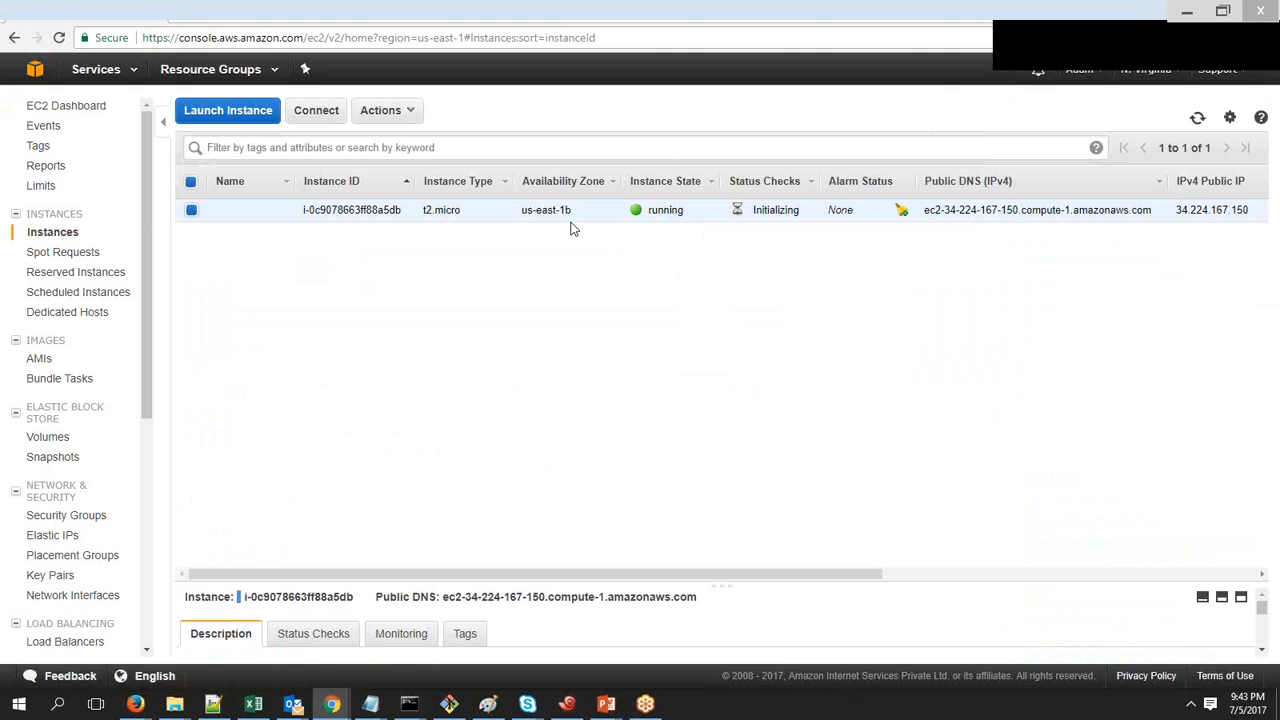
Copy the example ssh command using testkey.pem from the instance's connection instructions and close them.
left_click(389, 113)
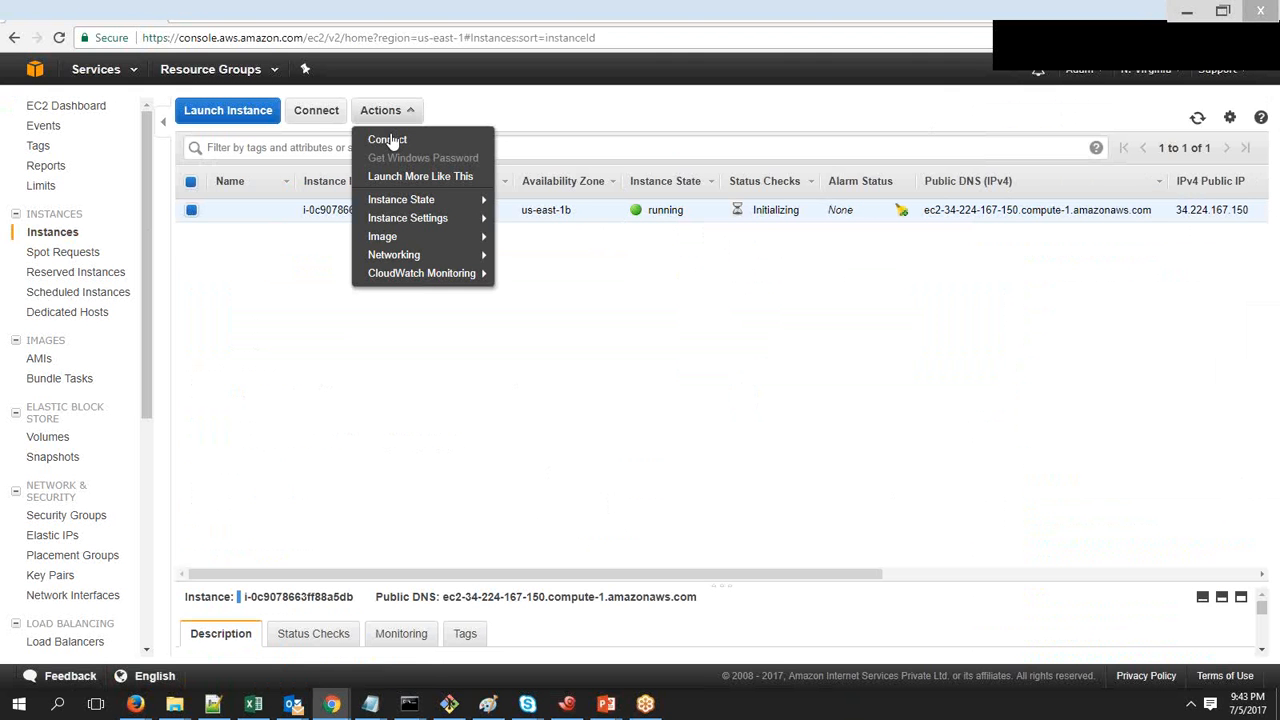
left_click(389, 141)
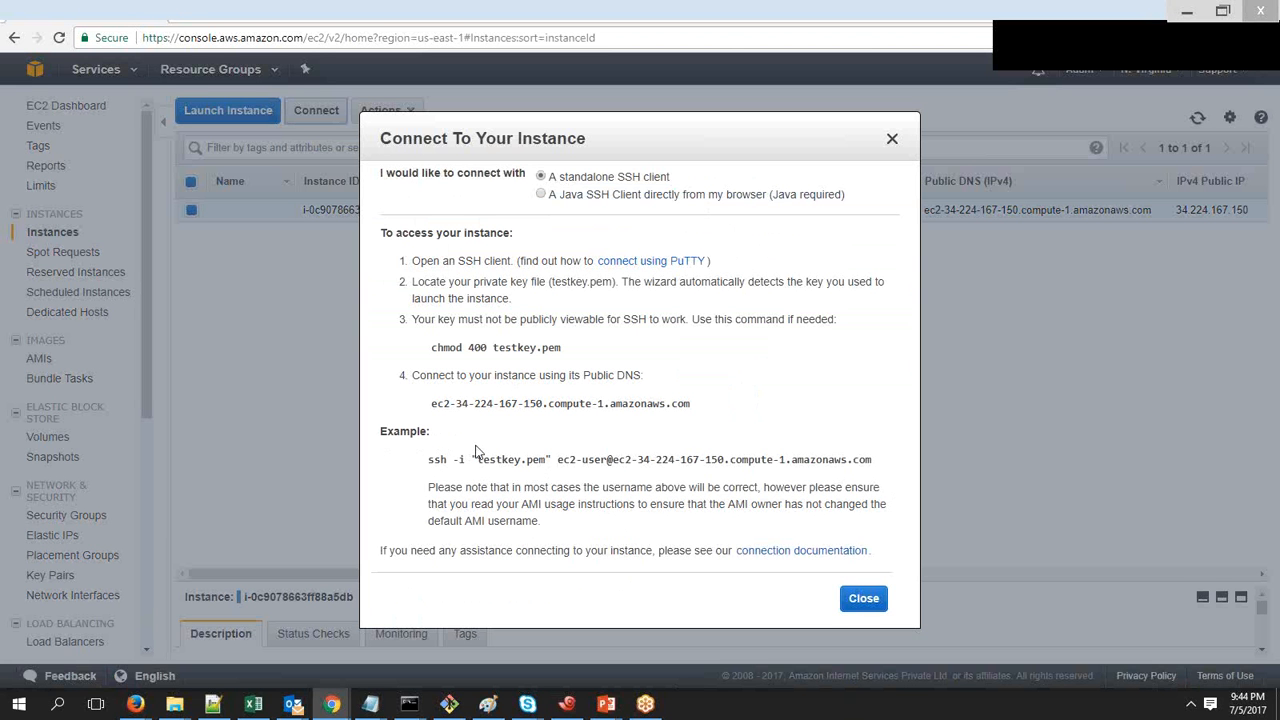
left_click_drag(428, 460, 874, 458)
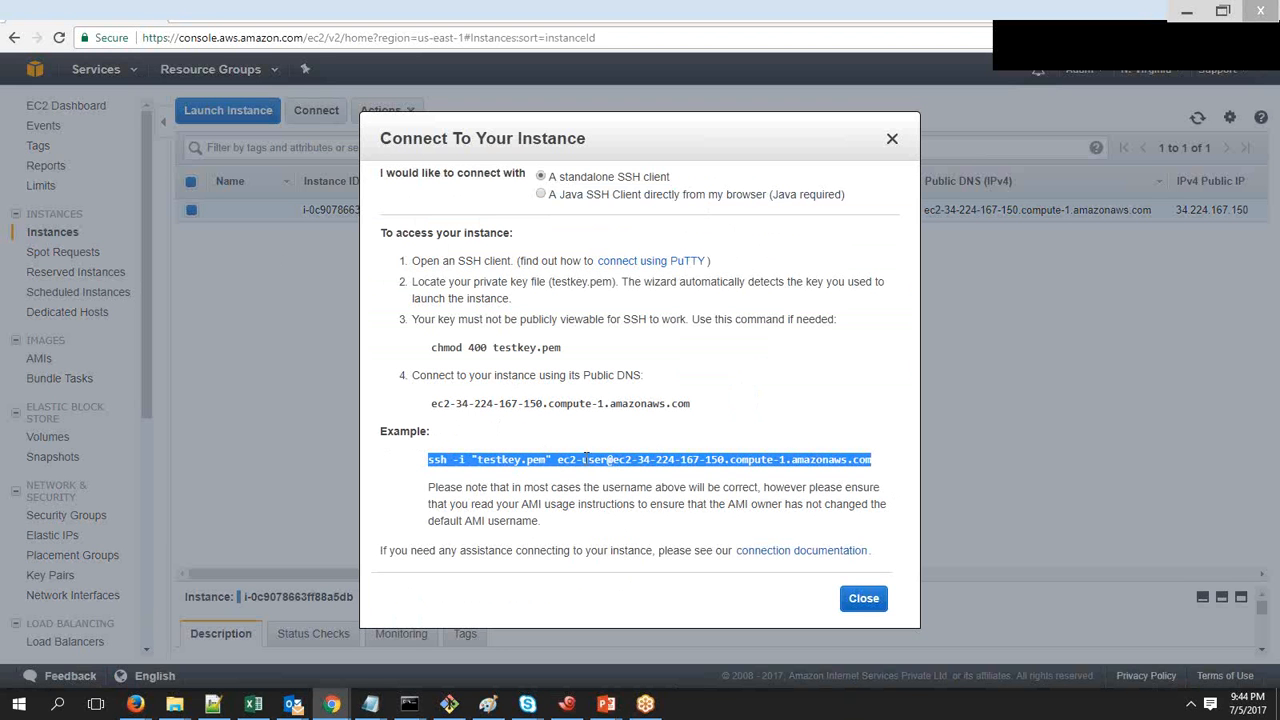
right_click(586, 459)
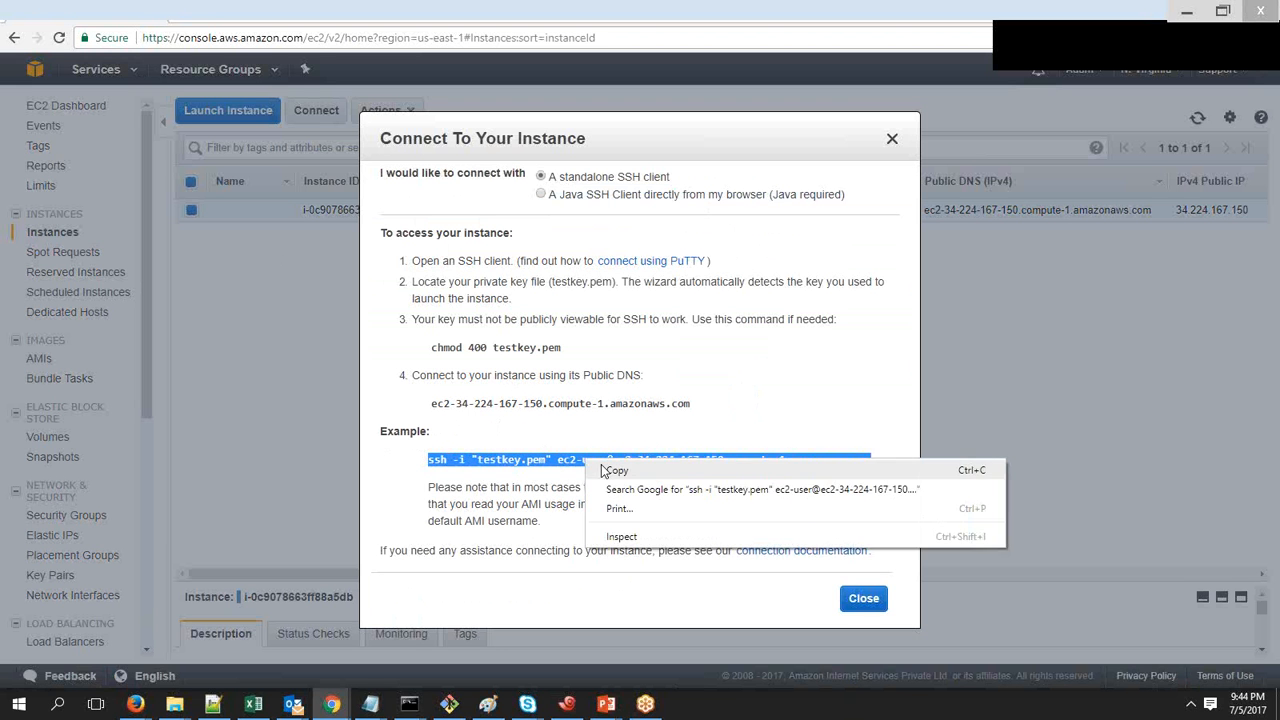
left_click(602, 466)
key("Escape")
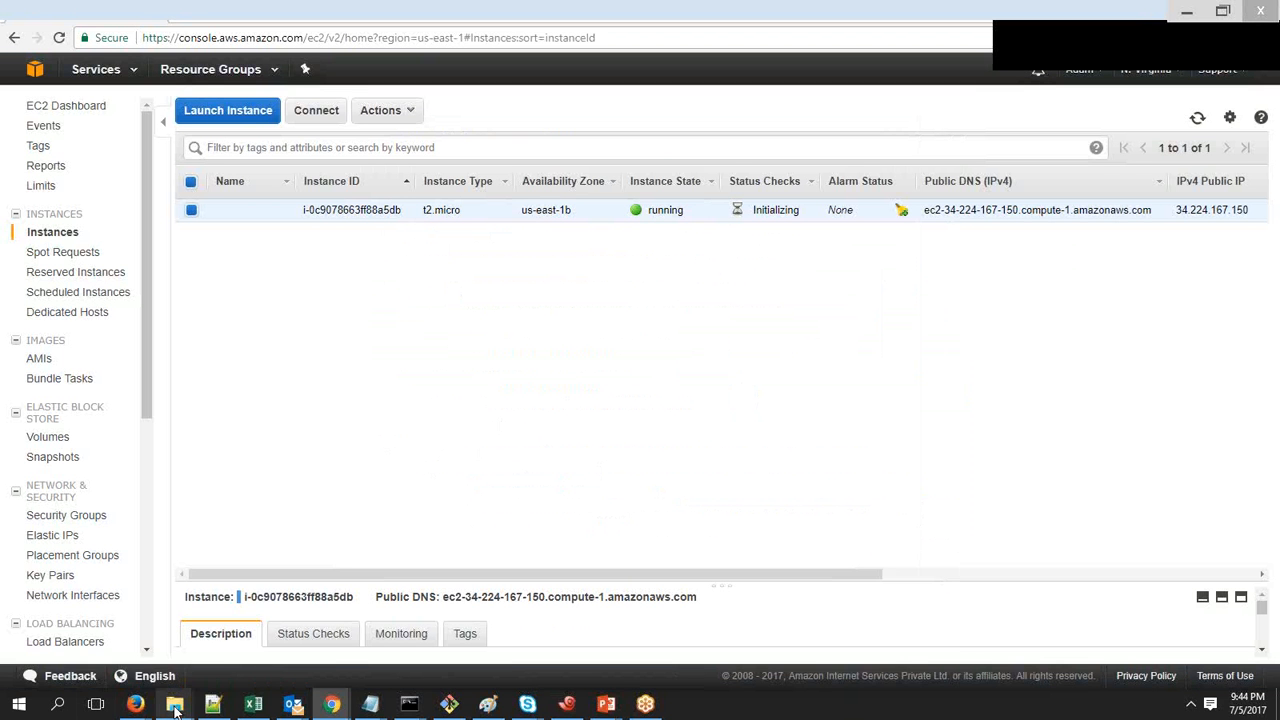
Switch to the AWS tutorials folder in File Explorer, locate testkey.pem, and display the folder's full path.
mouse_move(174, 703)
left_click(242, 652)
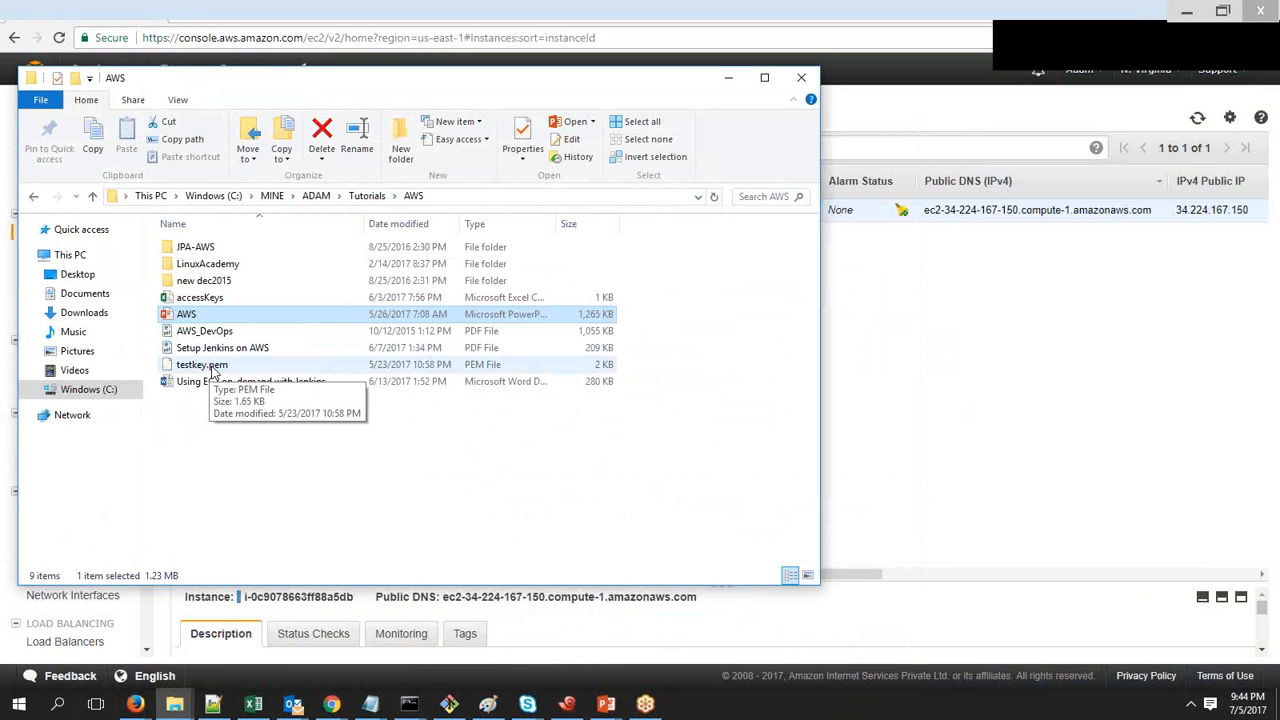
left_click(410, 196)
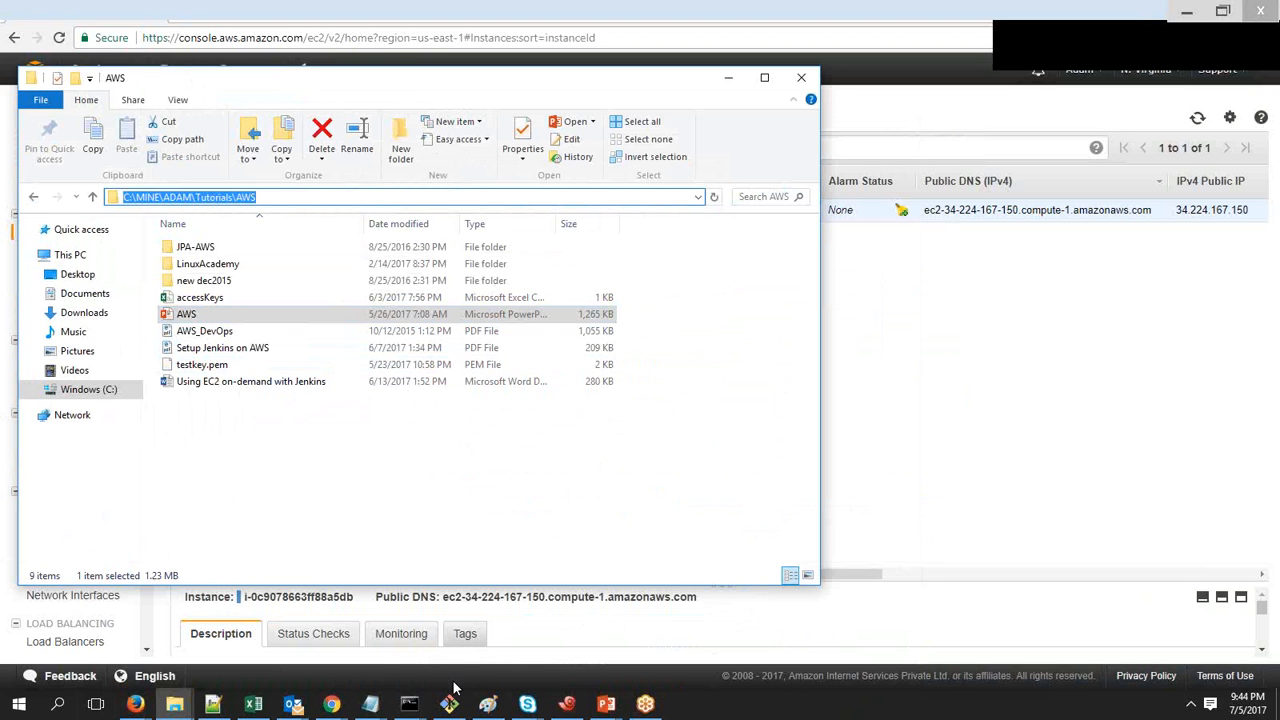
Switch to the Git Bash terminal, clear its output, and print the working directory with pwd.
mouse_move(450, 703)
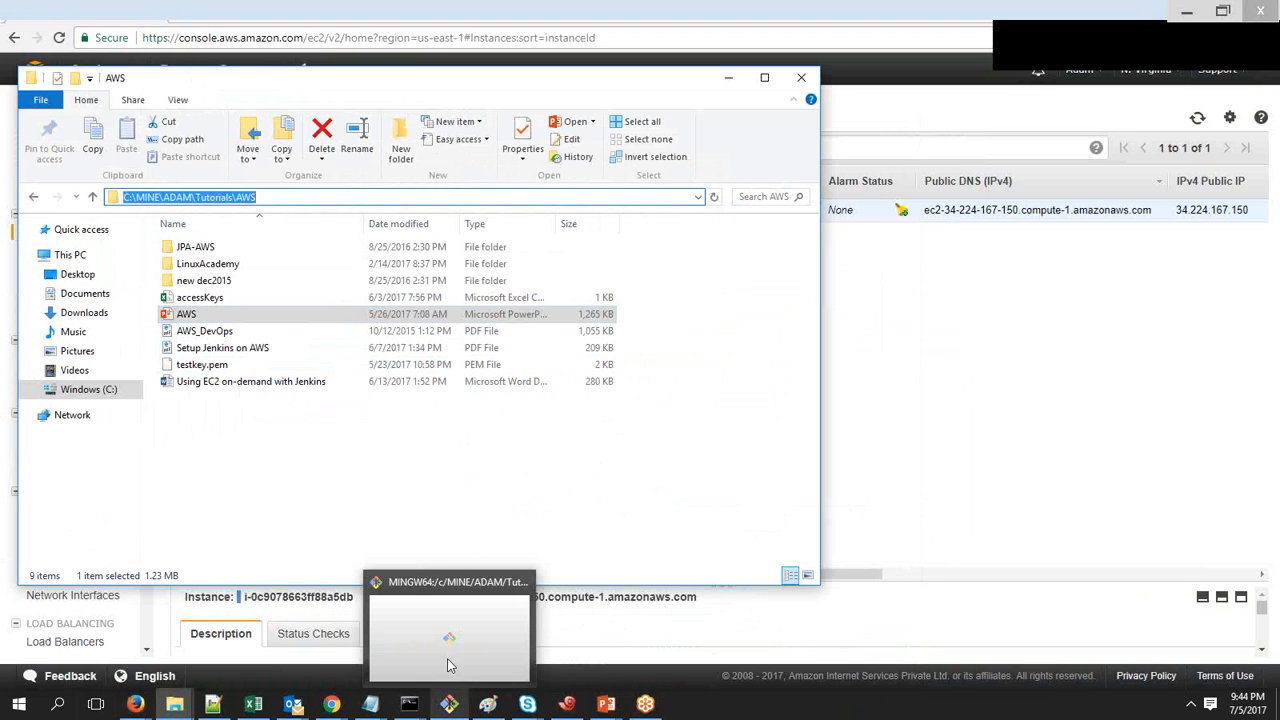
left_click(449, 660)
type("clear")
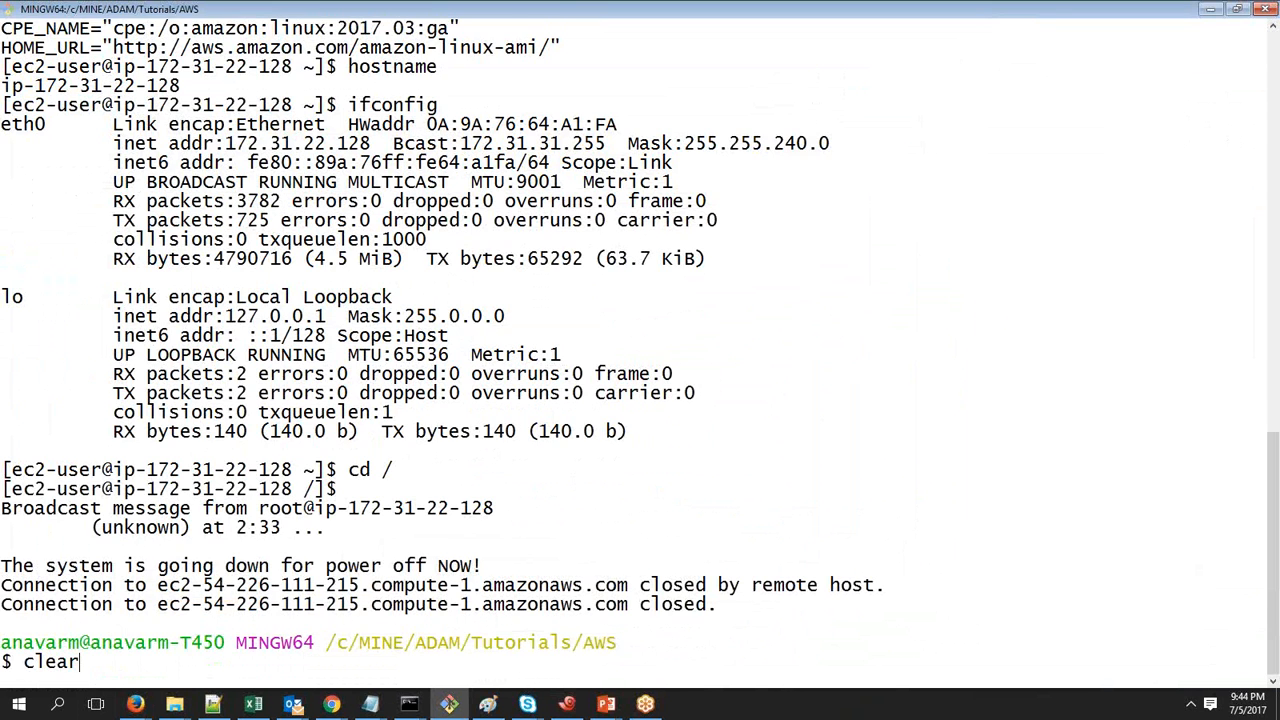
key("Return")
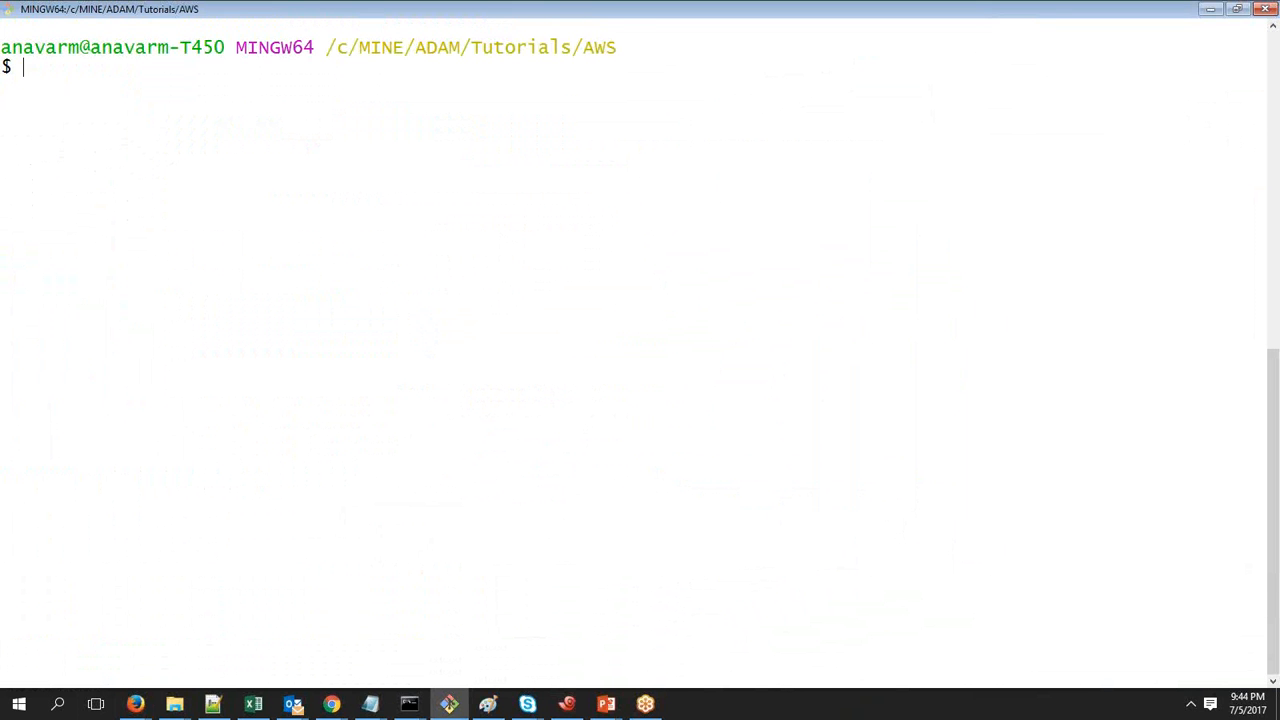
type("pwd")
key("Return")
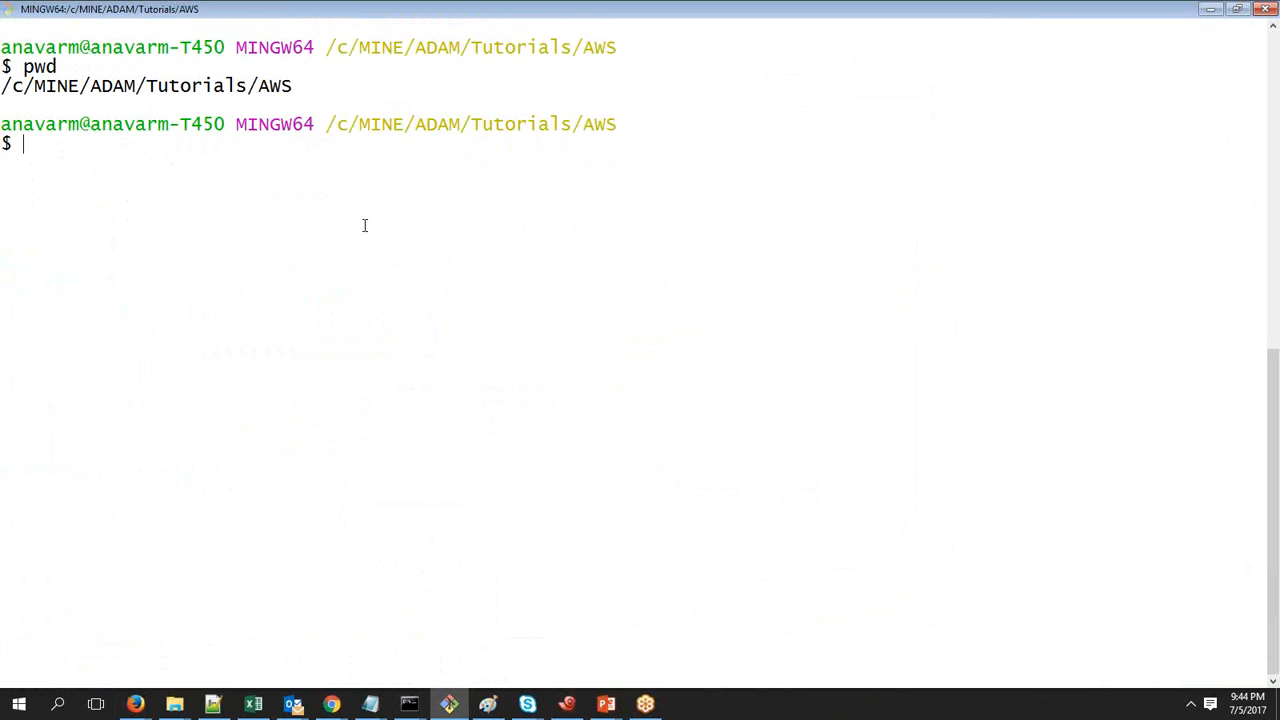
Compare the terminal's directory with the AWS folder in File Explorer and list its files with ls.
key("alt+Tab")
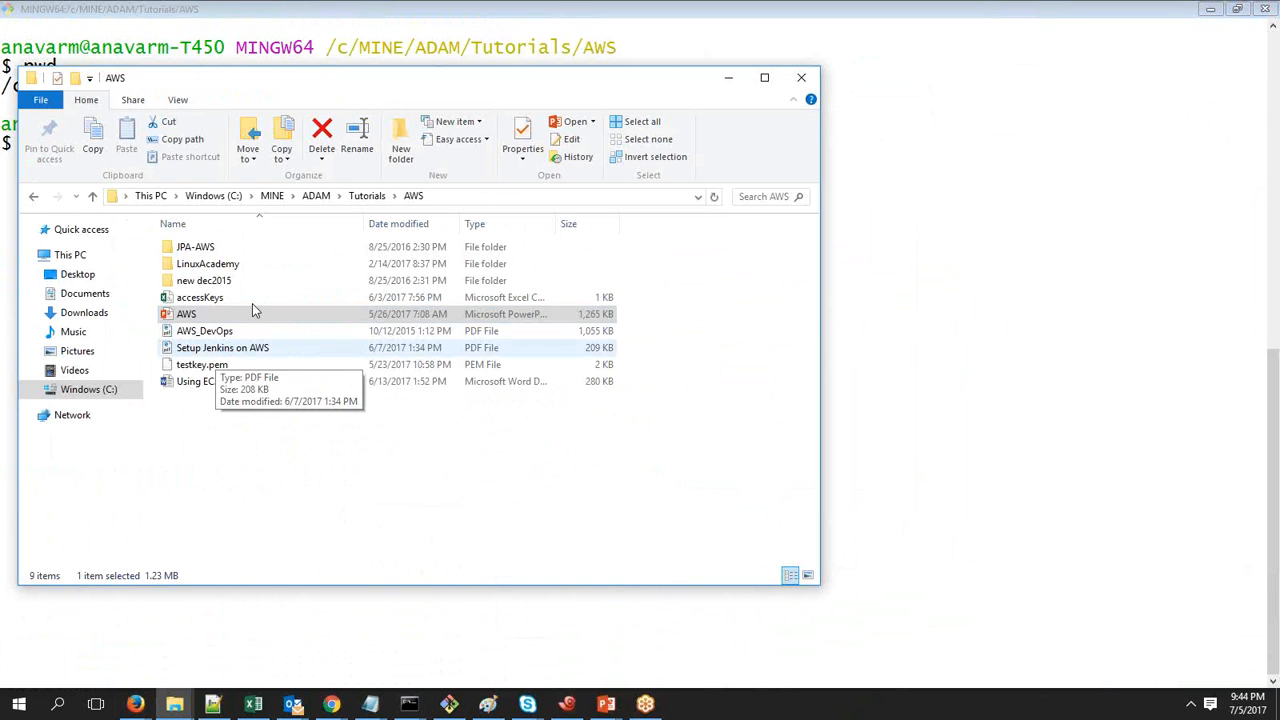
key("alt+Tab")
type("ls")
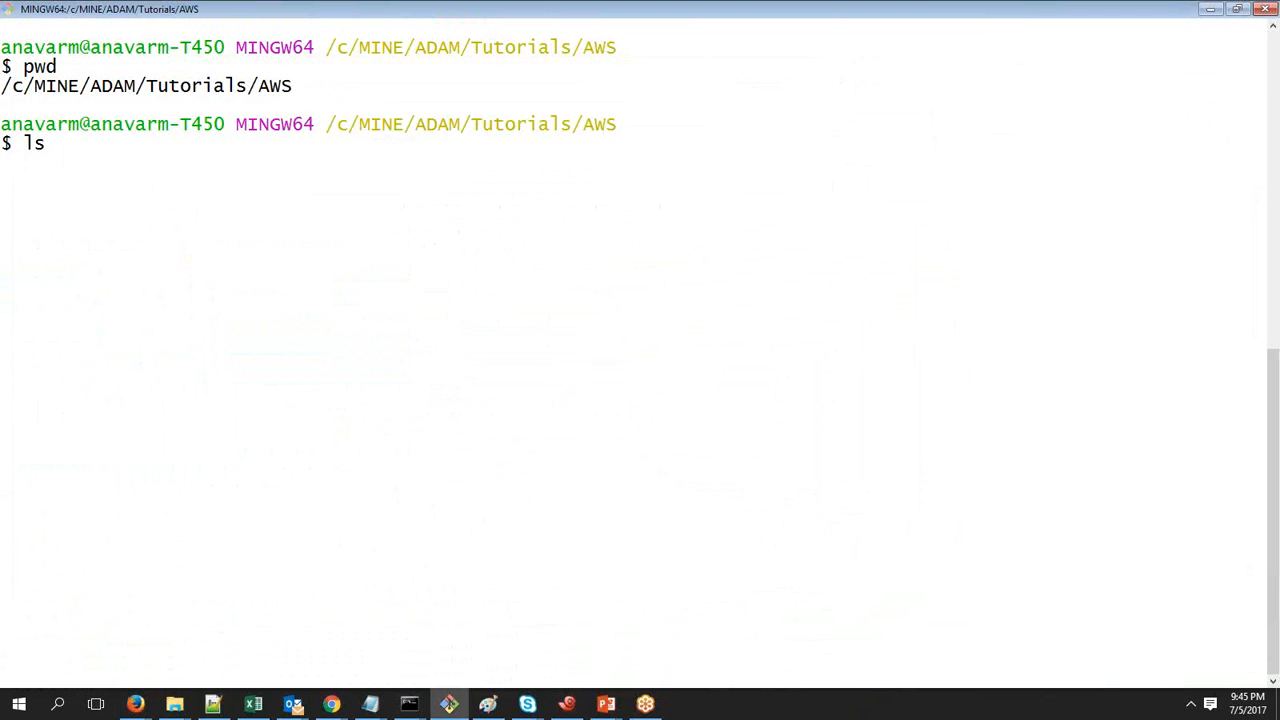
key("Return")
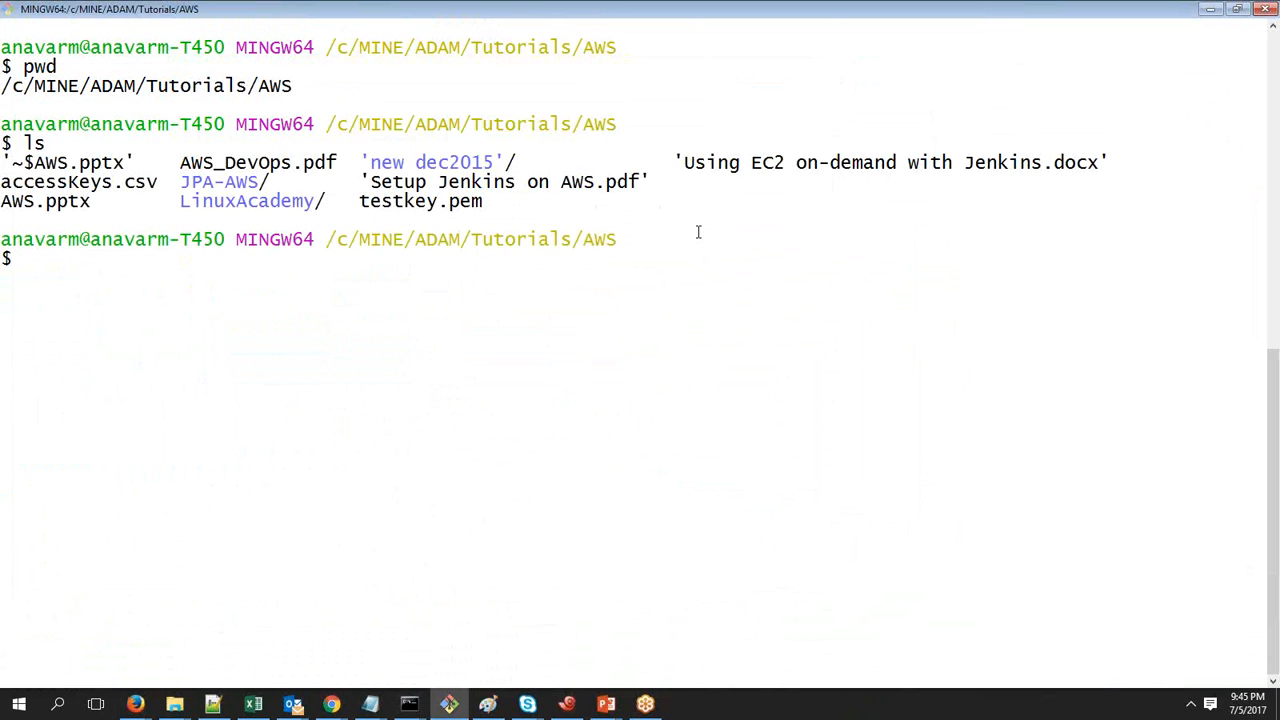
Clear the terminal and enter the copied ssh command that connects to the instance as ec2-user with testkey.pem.
type("clear")
key("Return")
type("ssh")
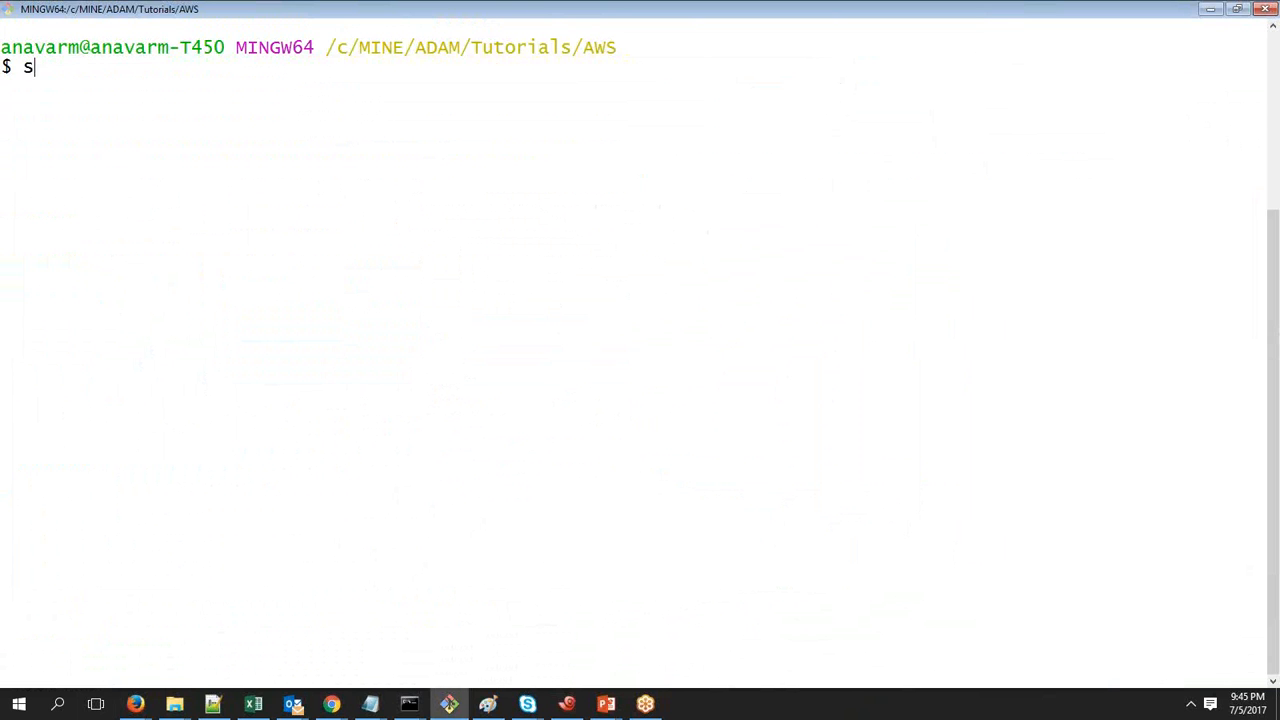
key("BackSpace")
key("BackSpace")
key("BackSpace")
key("shift+Insert")
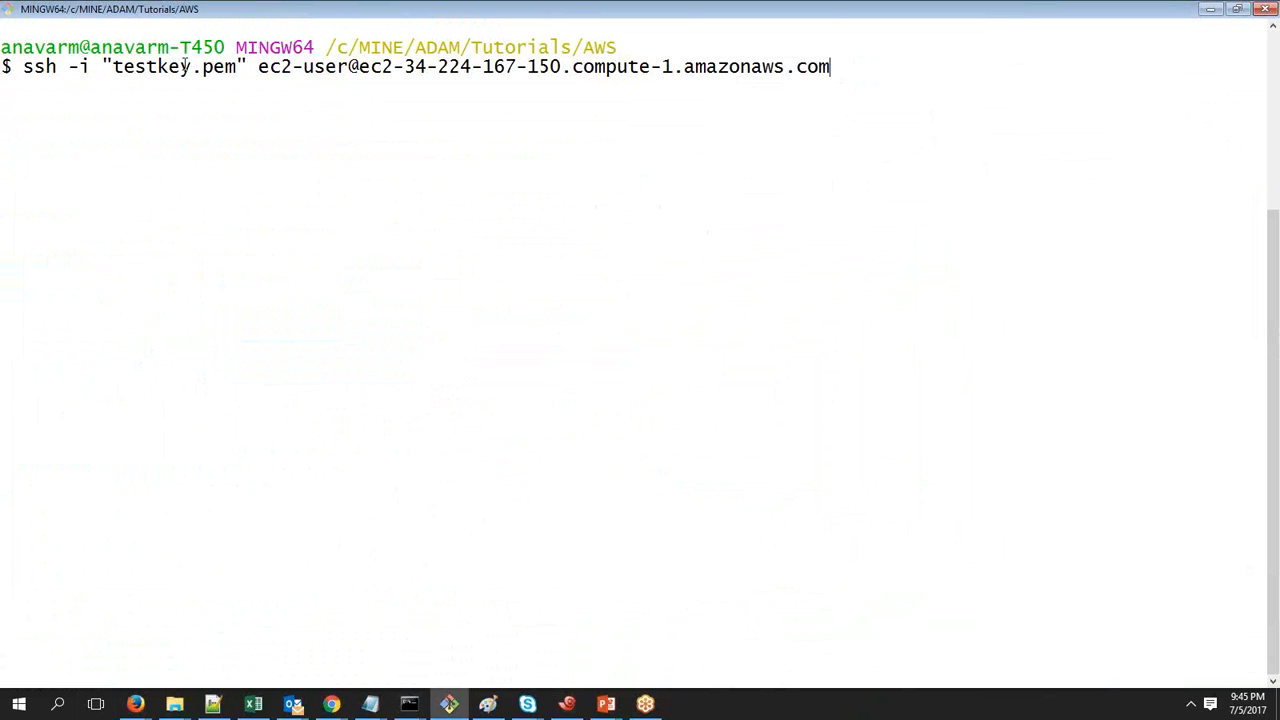
Run the ssh command and answer yes to continue connecting to the EC2 host.
left_click_drag(246, 66, 836, 66)
left_click(836, 66)
key("Return")
type("yes")
key("Return")
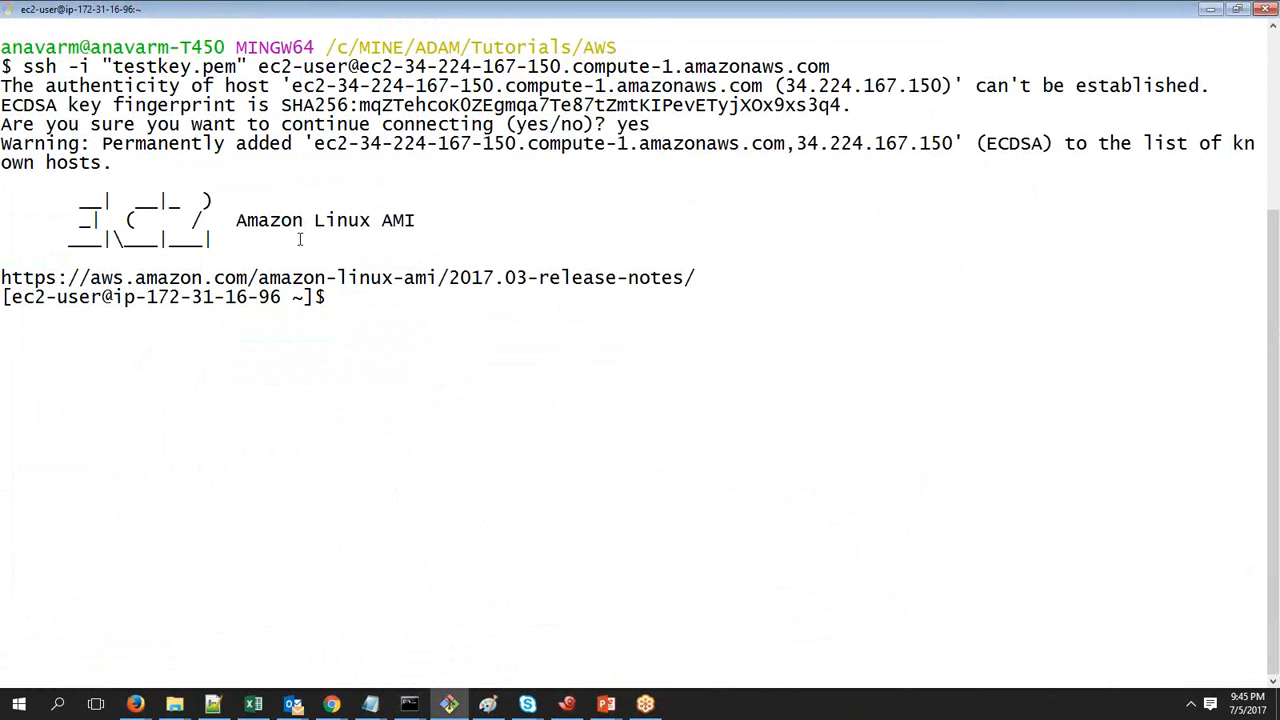
Close the AWS folder window in File Explorer and return to the Git Bash terminal.
key("alt+Tab")
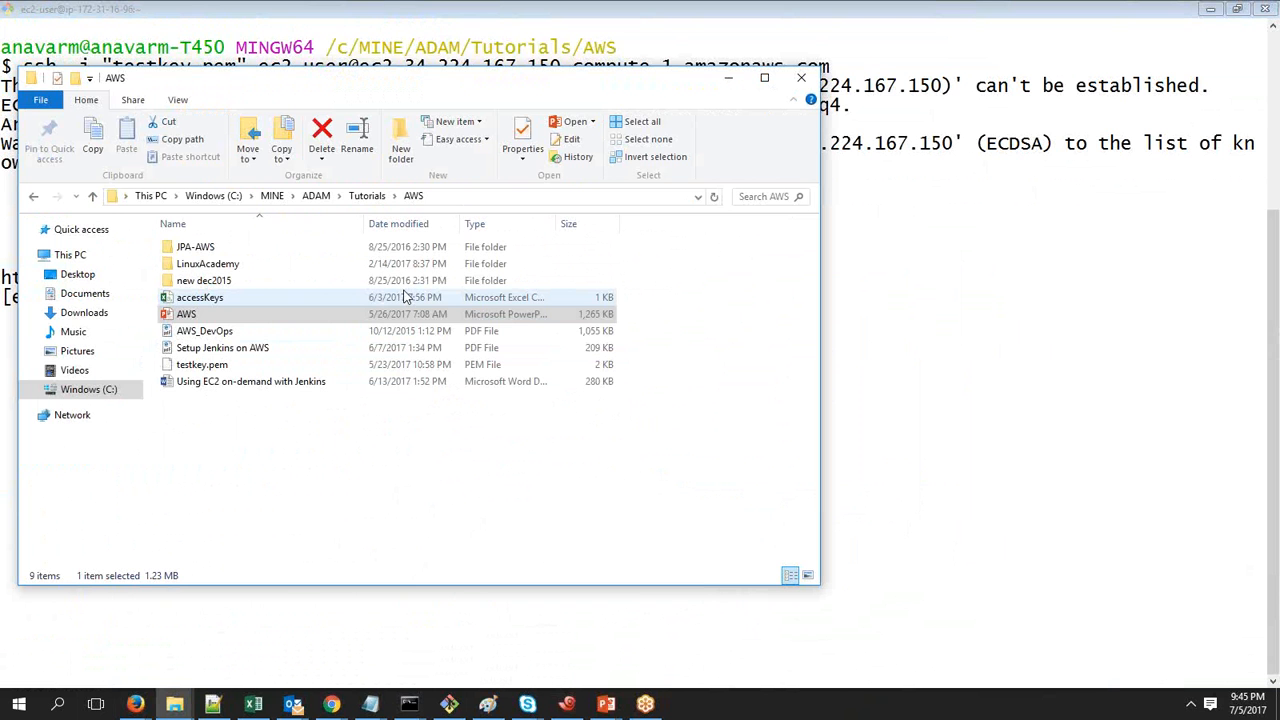
left_click(801, 77)
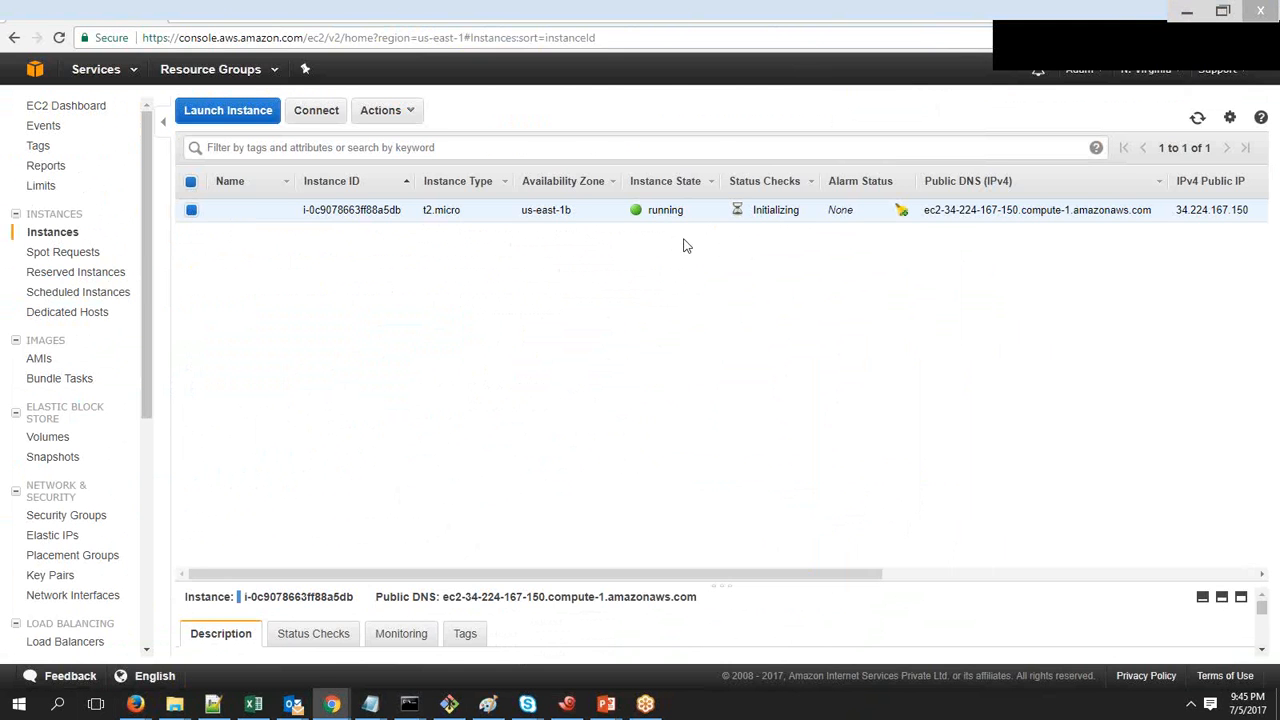
key("alt+Tab")
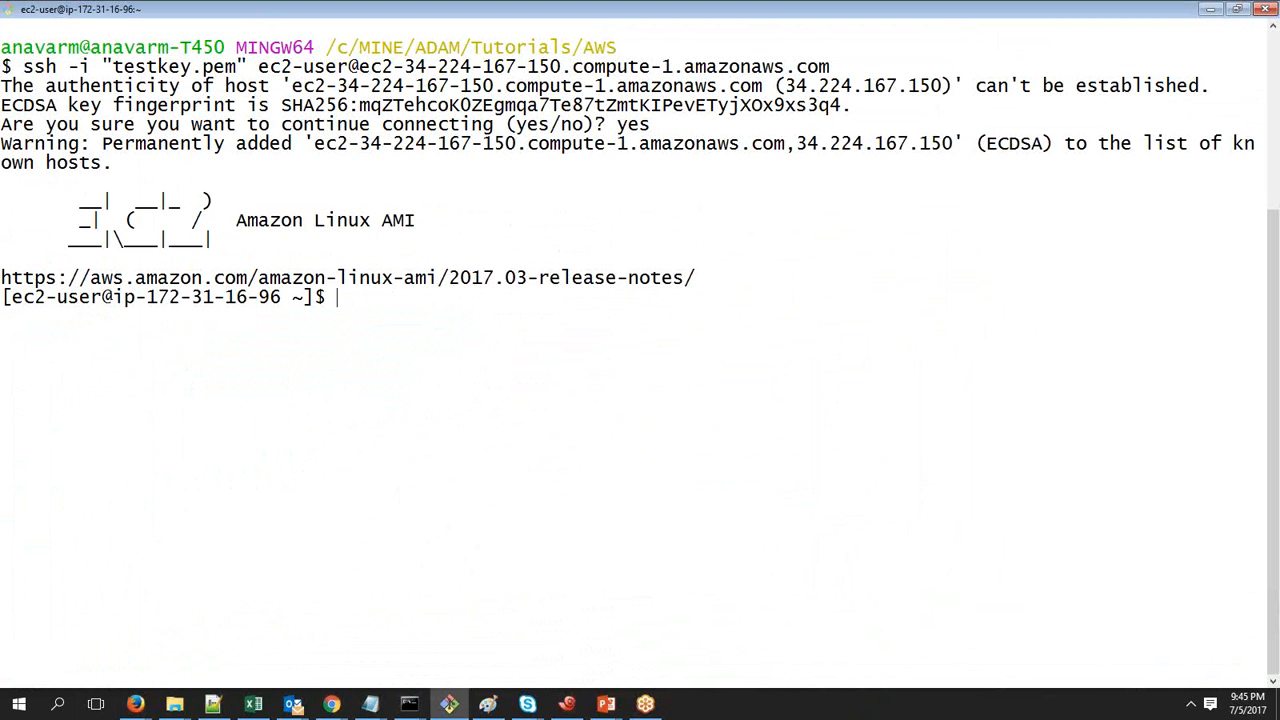
Print the instance's operating system release details with cat /etc/*os*rel* and examine the distribution name.
type("cat /etc/*os*rel*")
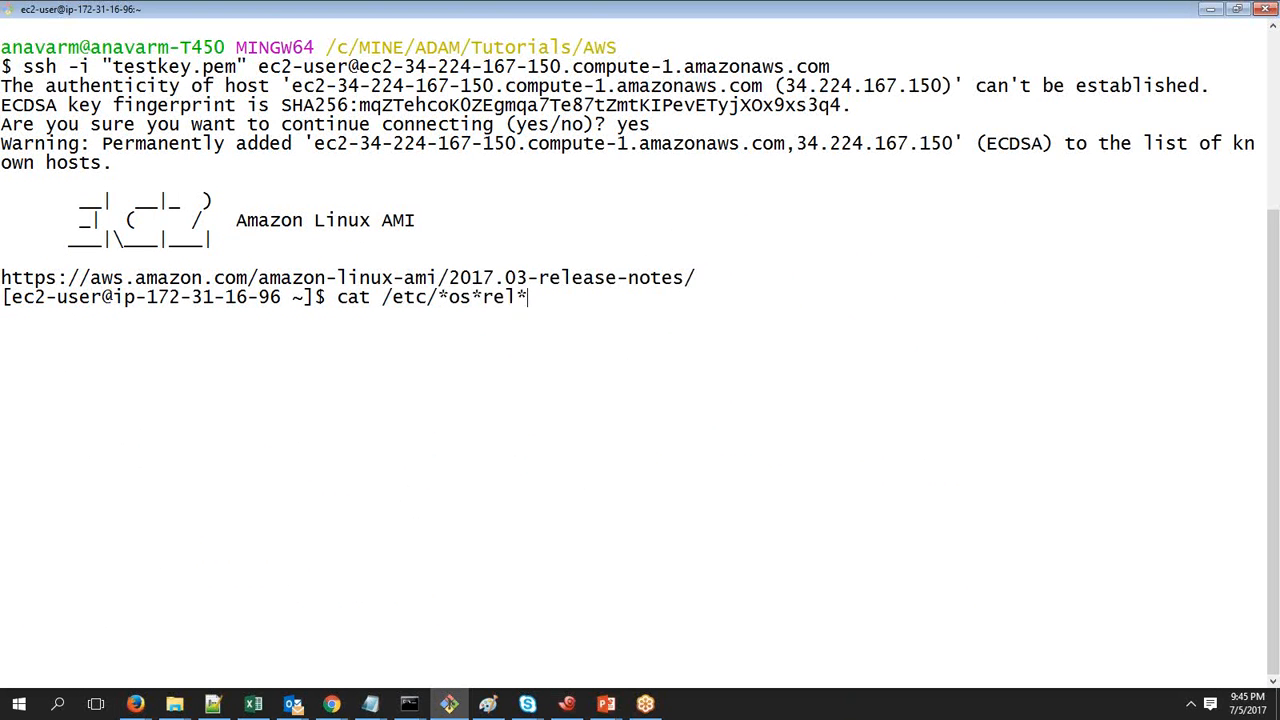
key("Return")
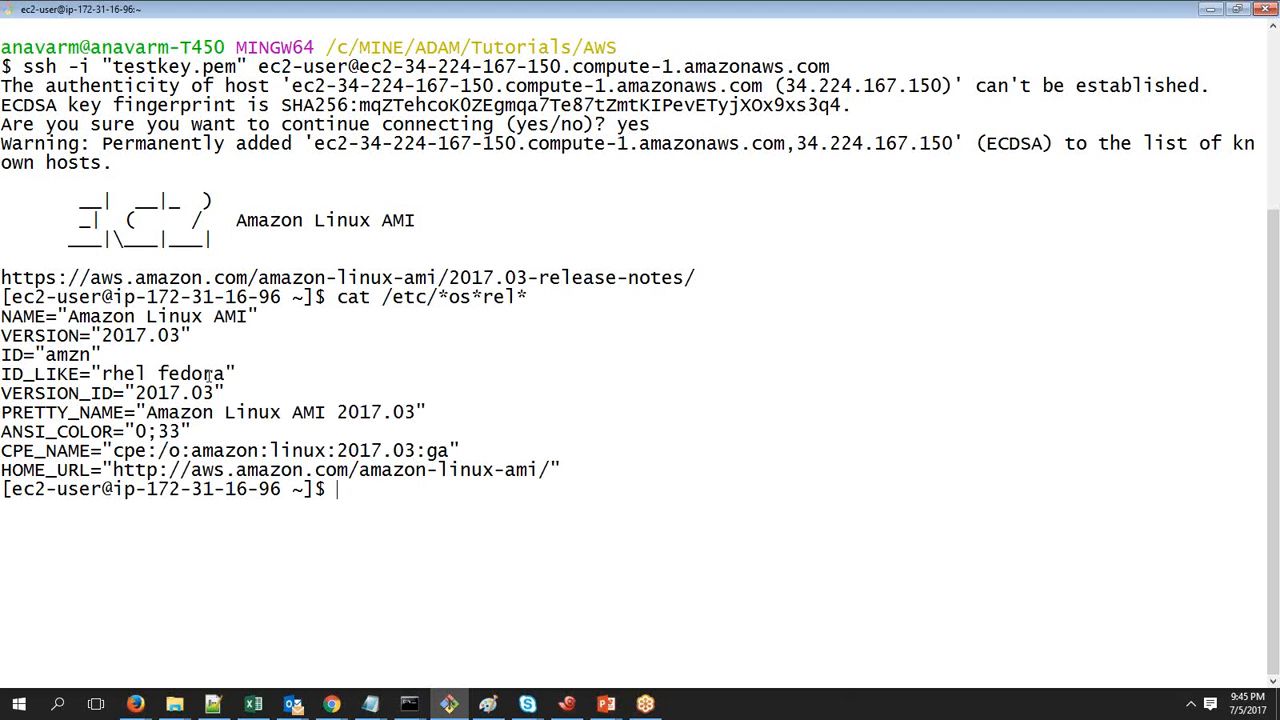
left_click_drag(2, 318, 390, 470)
left_click(119, 317)
left_click_drag(60, 316, 256, 314)
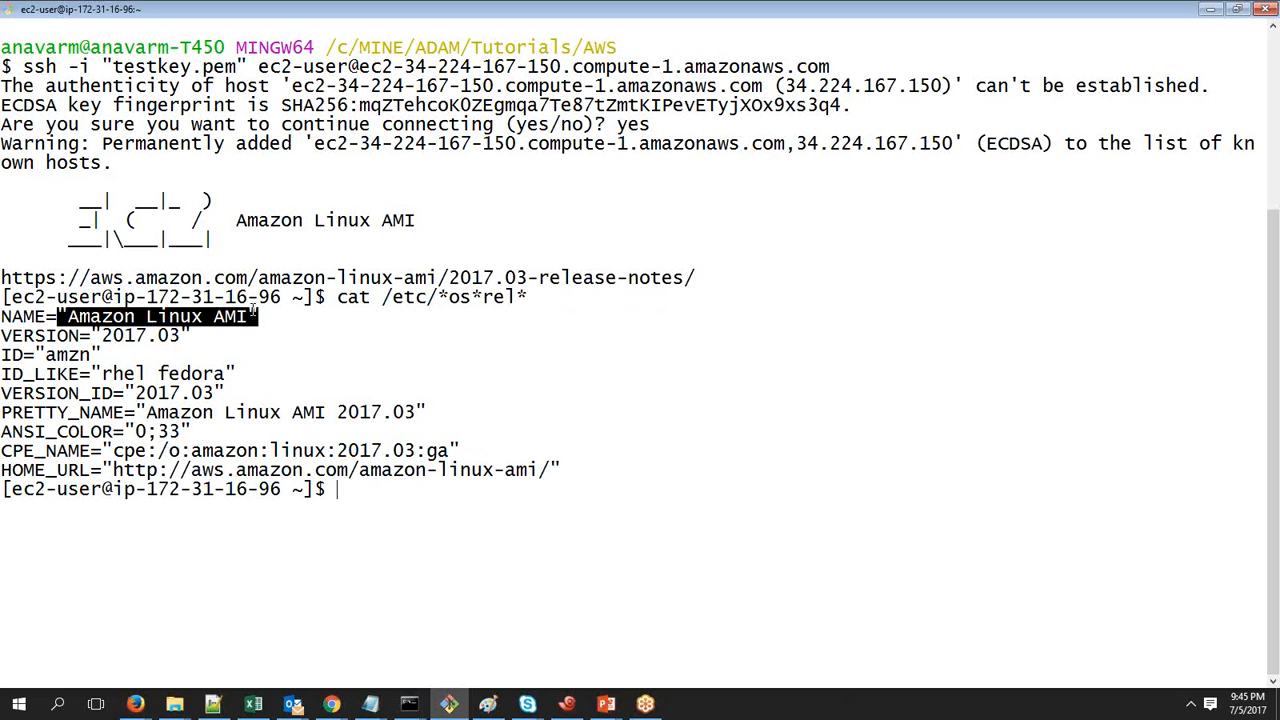
left_click(268, 347)
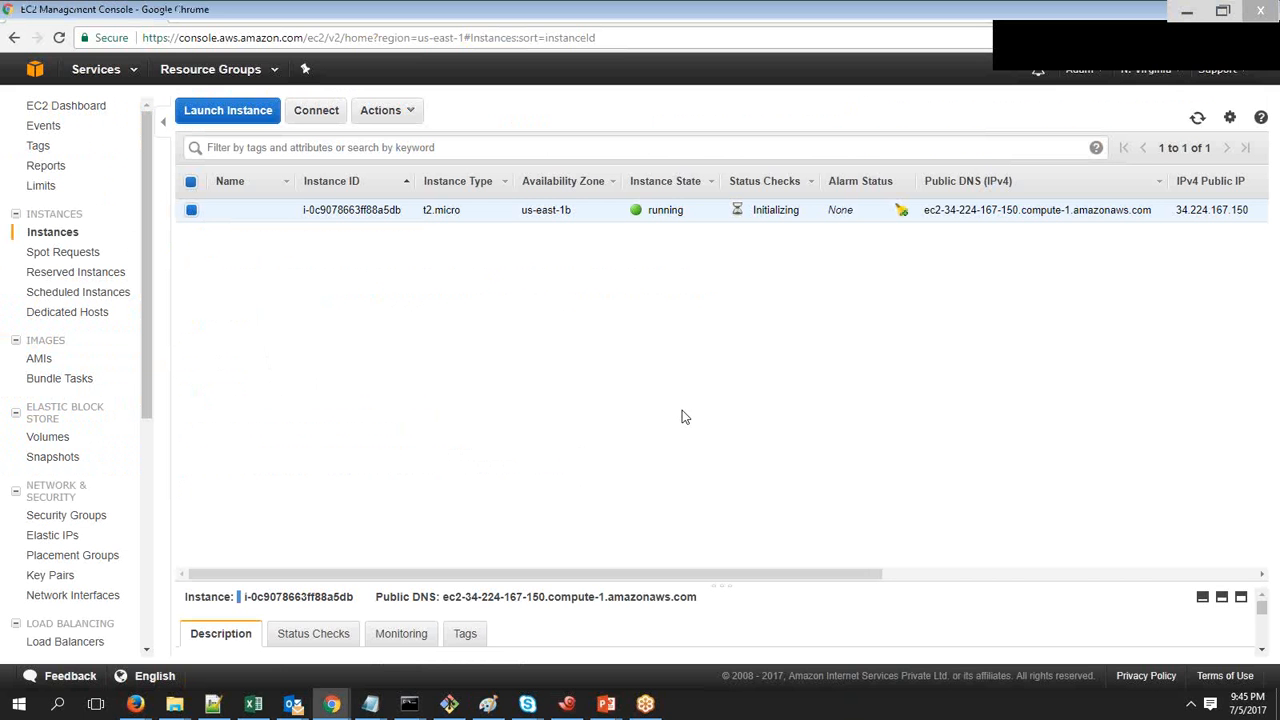
key("alt+Tab")
key("alt+Tab")
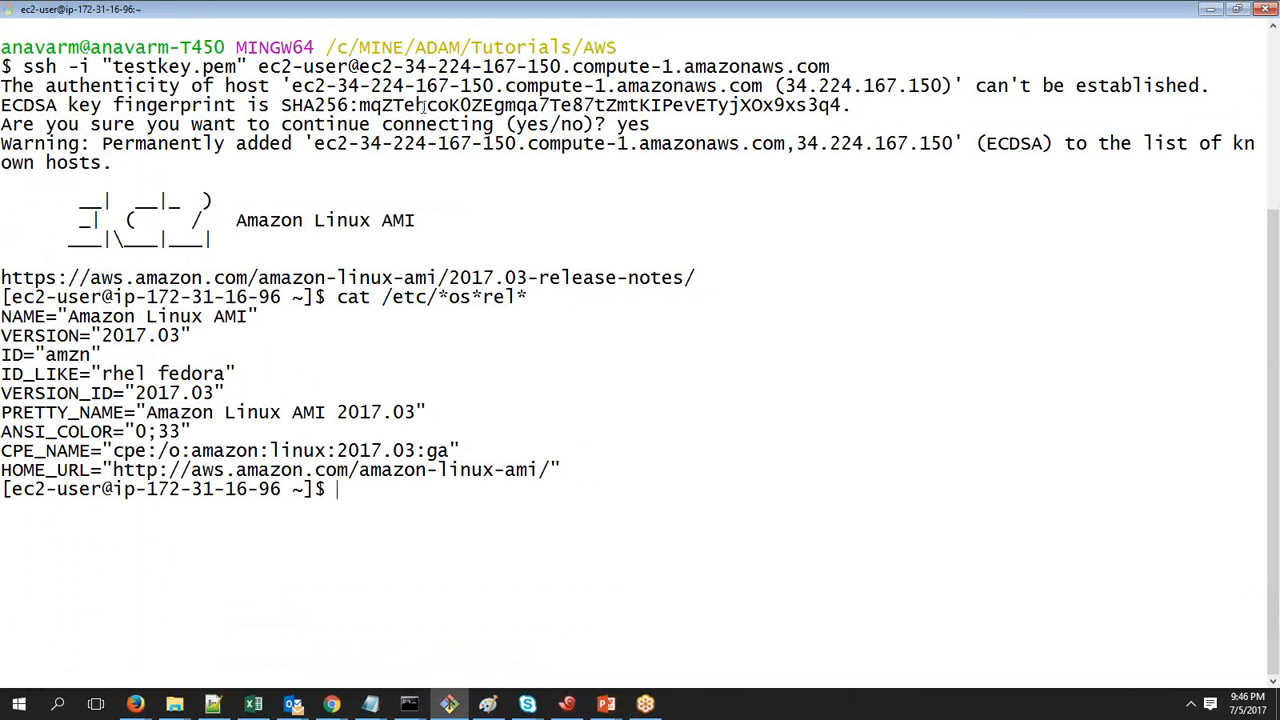
key("alt+Tab")
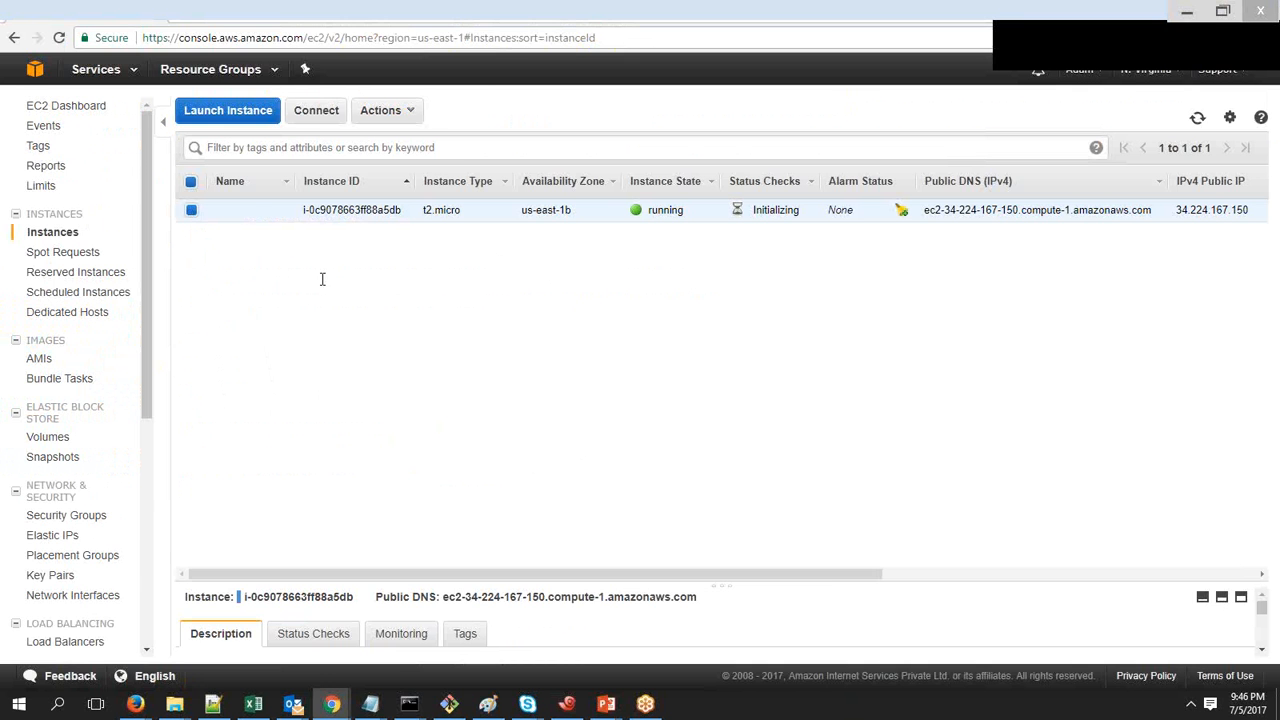
key("alt+Tab")
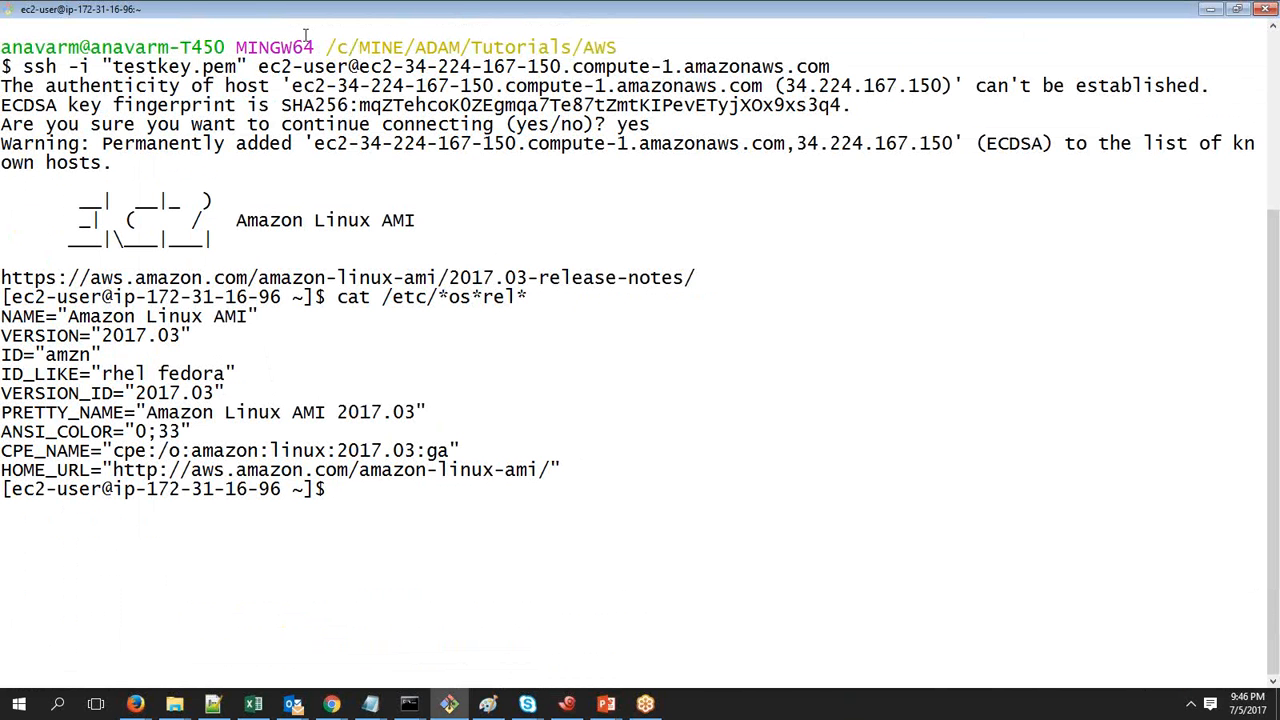
Switch to the EC2 console in Chrome and terminate the running t2.micro instance.
key("alt+Tab")
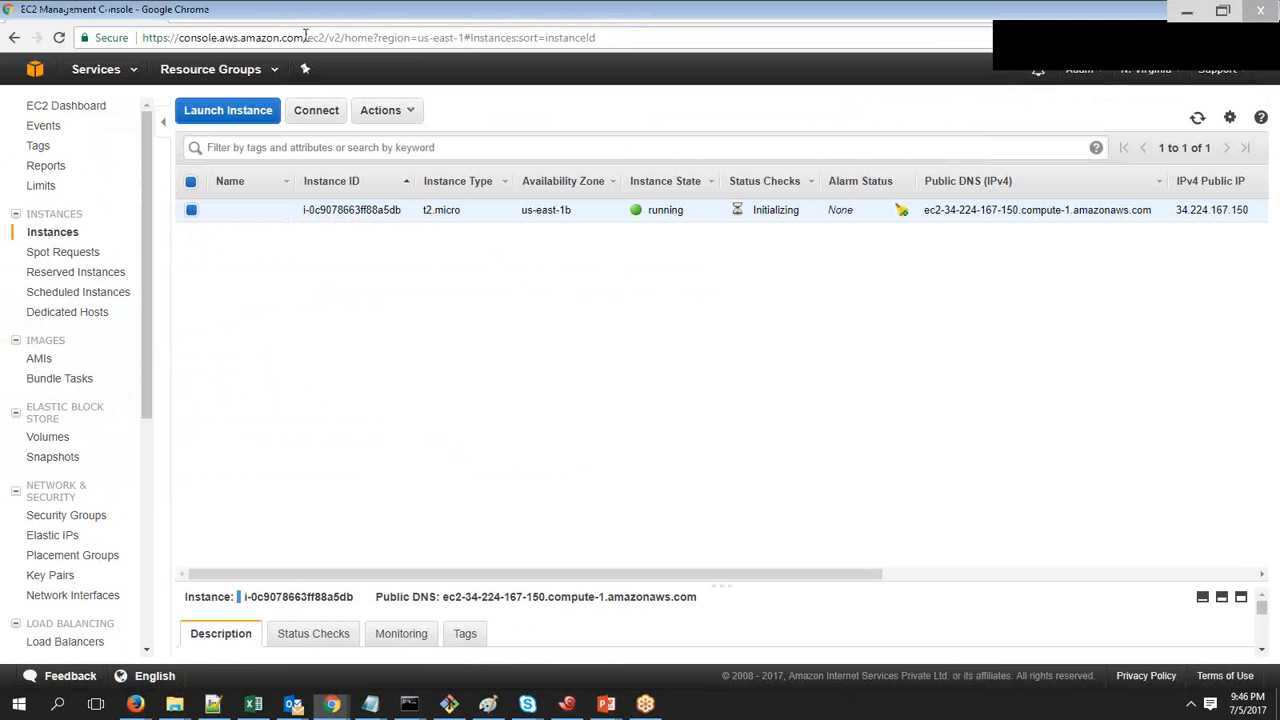
left_click(192, 210)
left_click(192, 210)
right_click(193, 214)
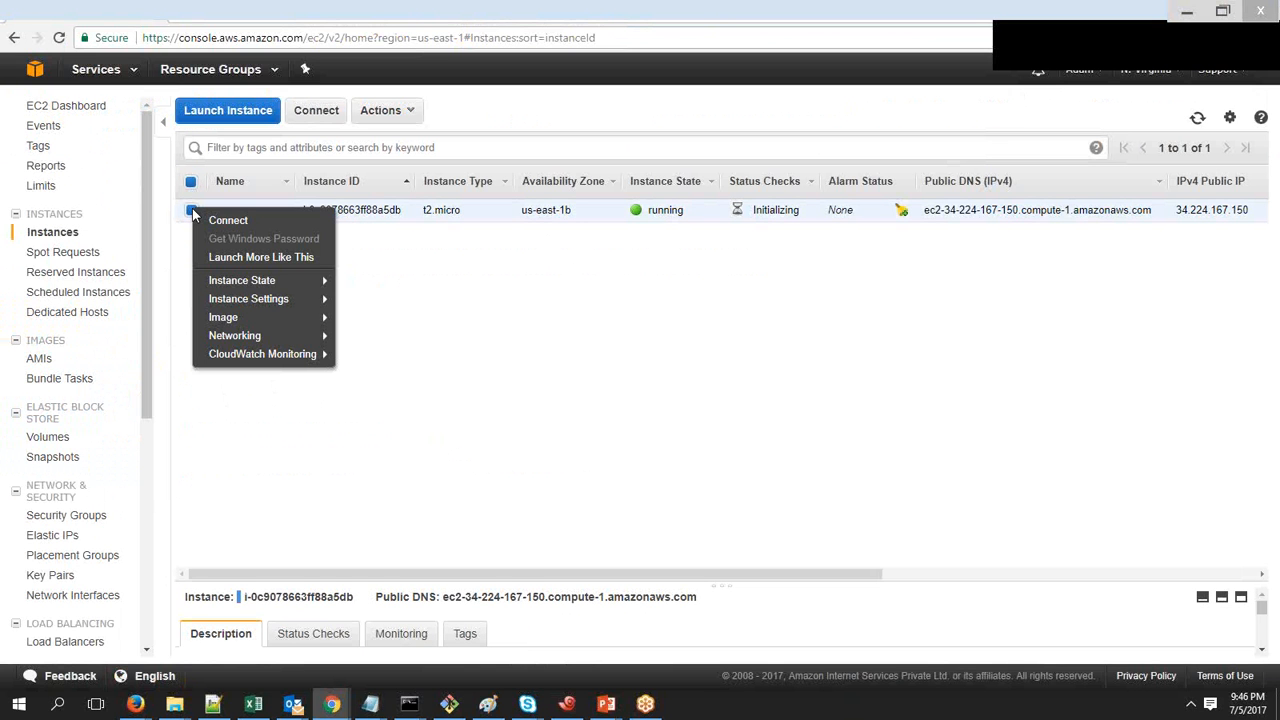
mouse_move(318, 289)
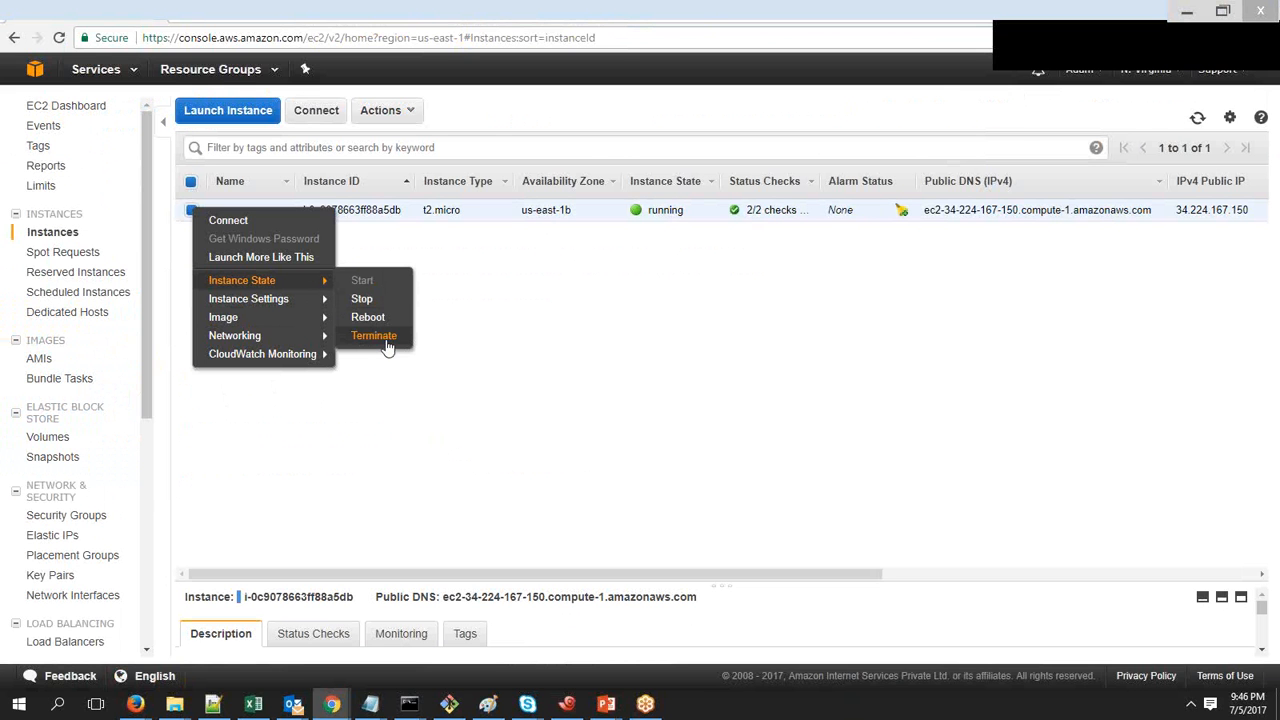
left_click(413, 112)
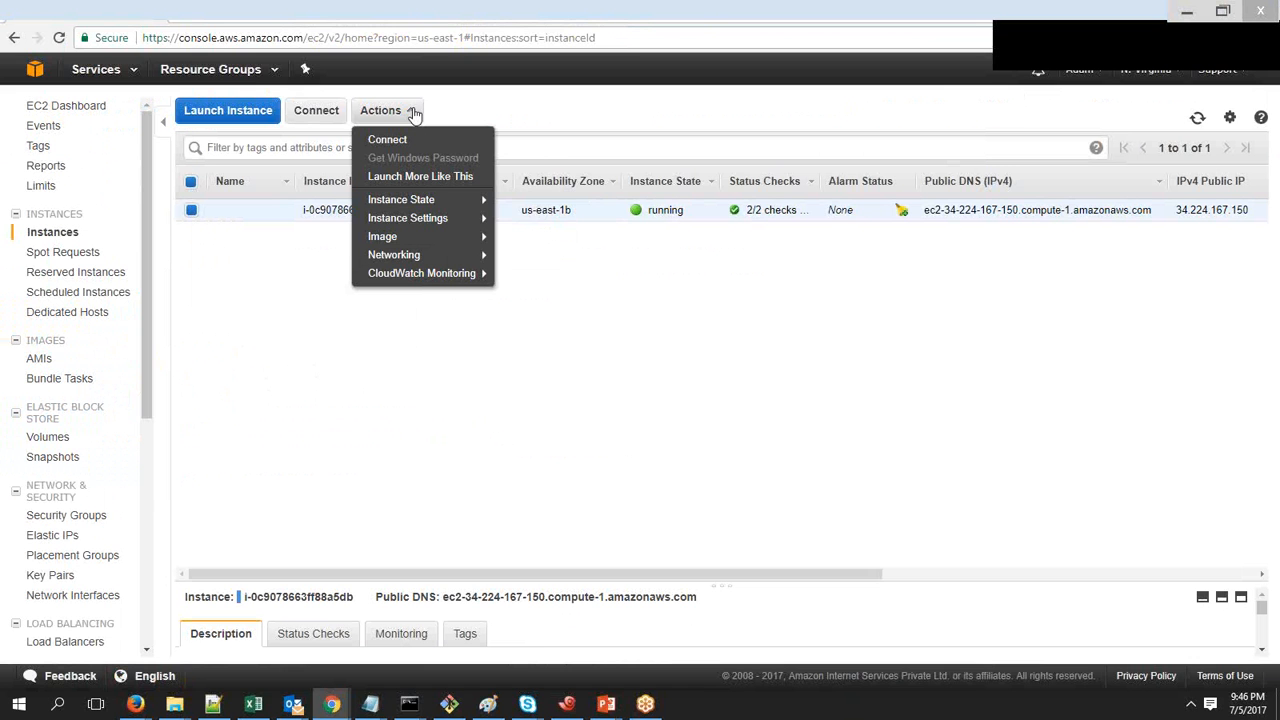
mouse_move(438, 201)
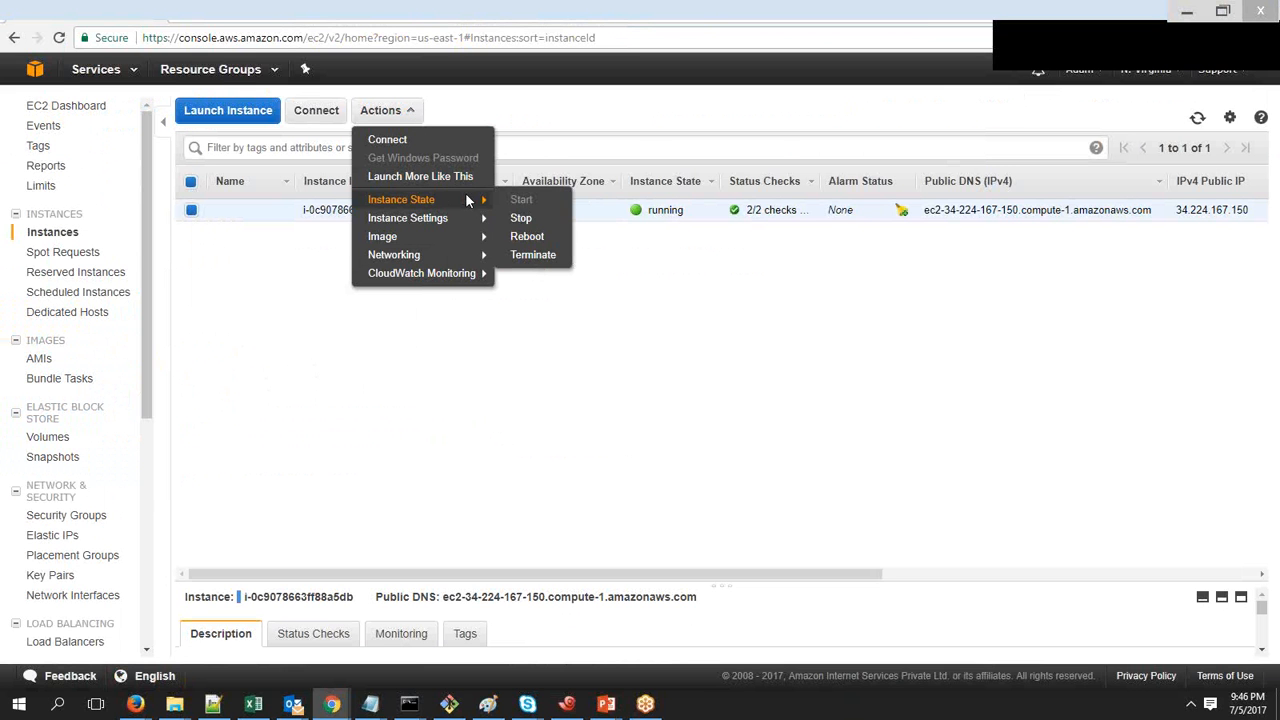
left_click(532, 256)
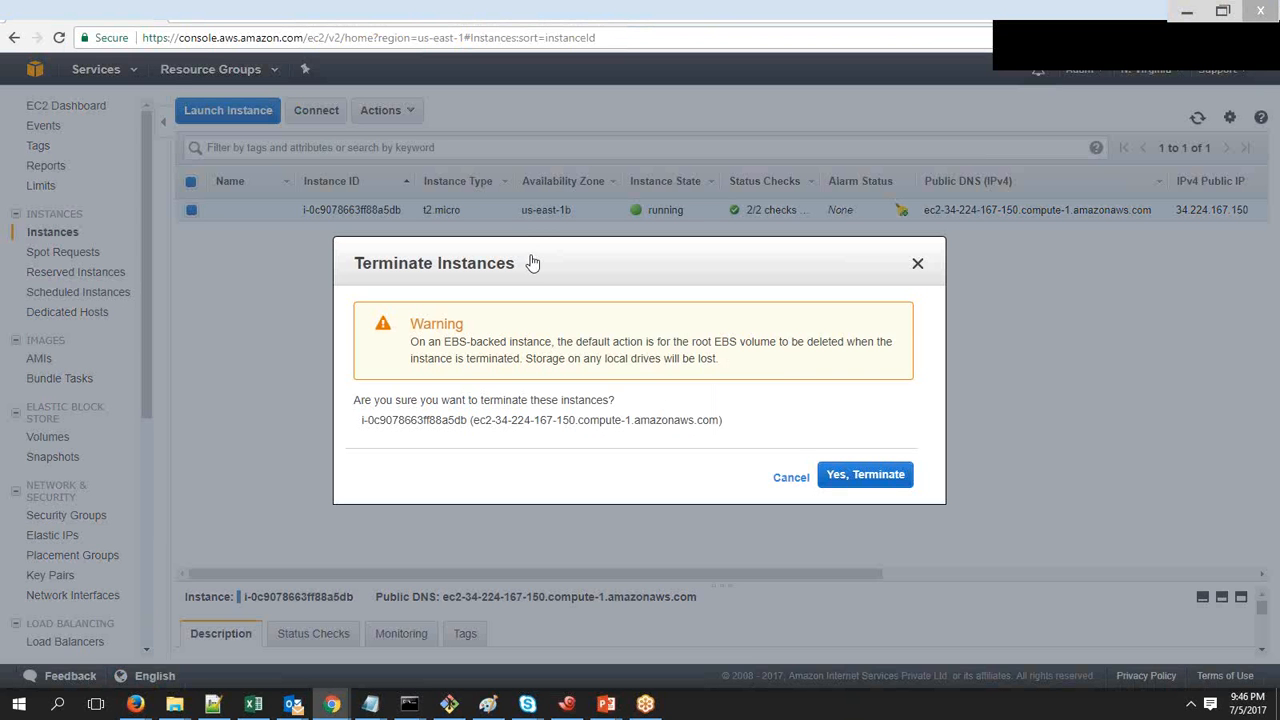
key("Return")
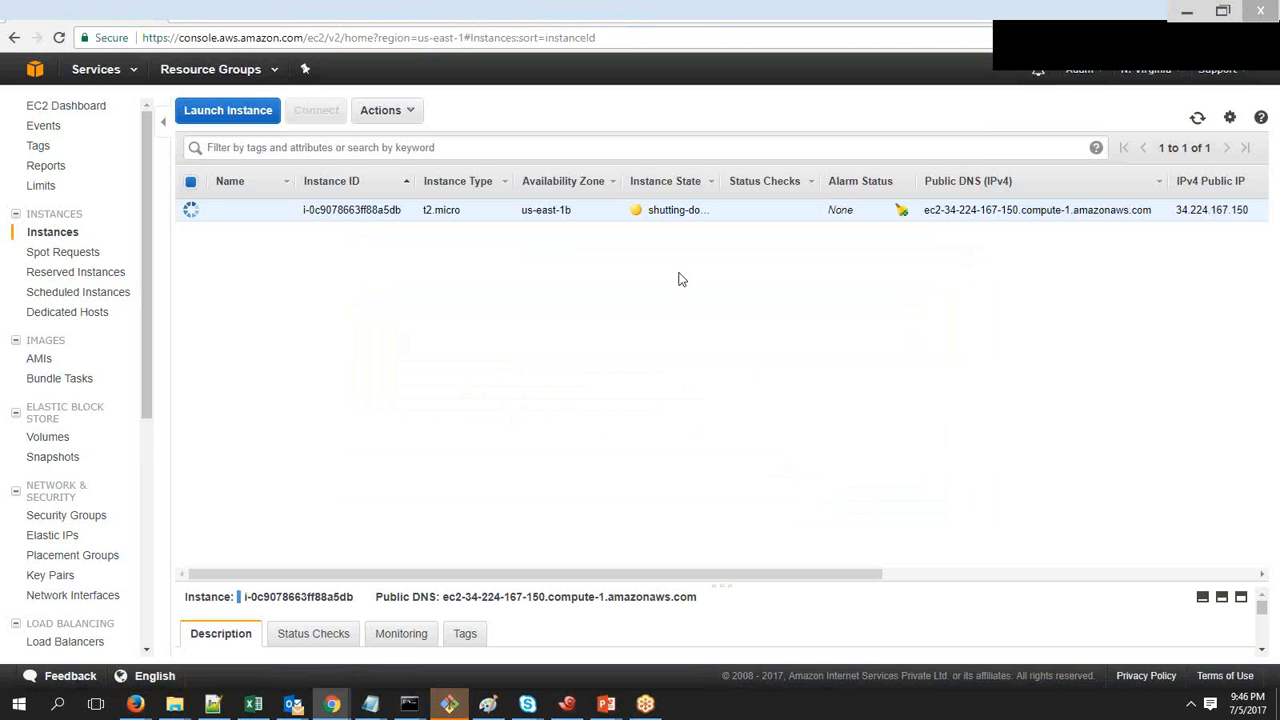
Switch to the Git Bash terminal, check the state of the SSH session, and clear the output.
left_click(452, 705)
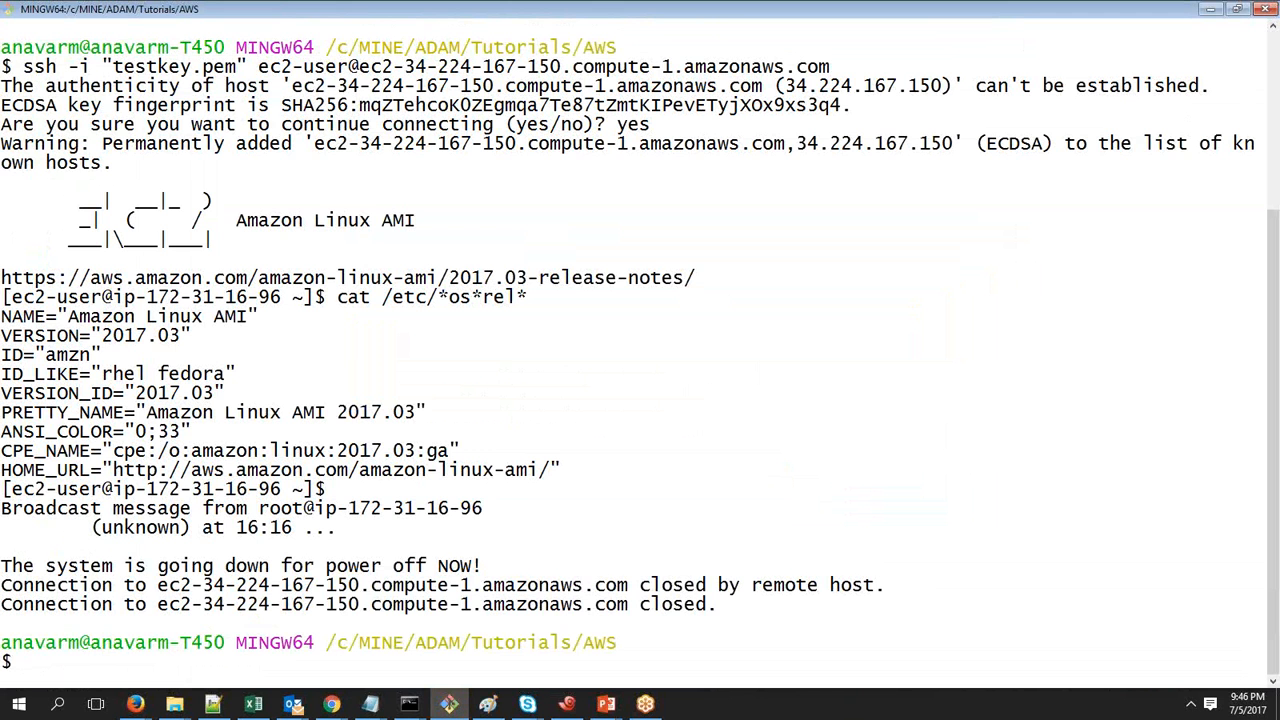
type("clear")
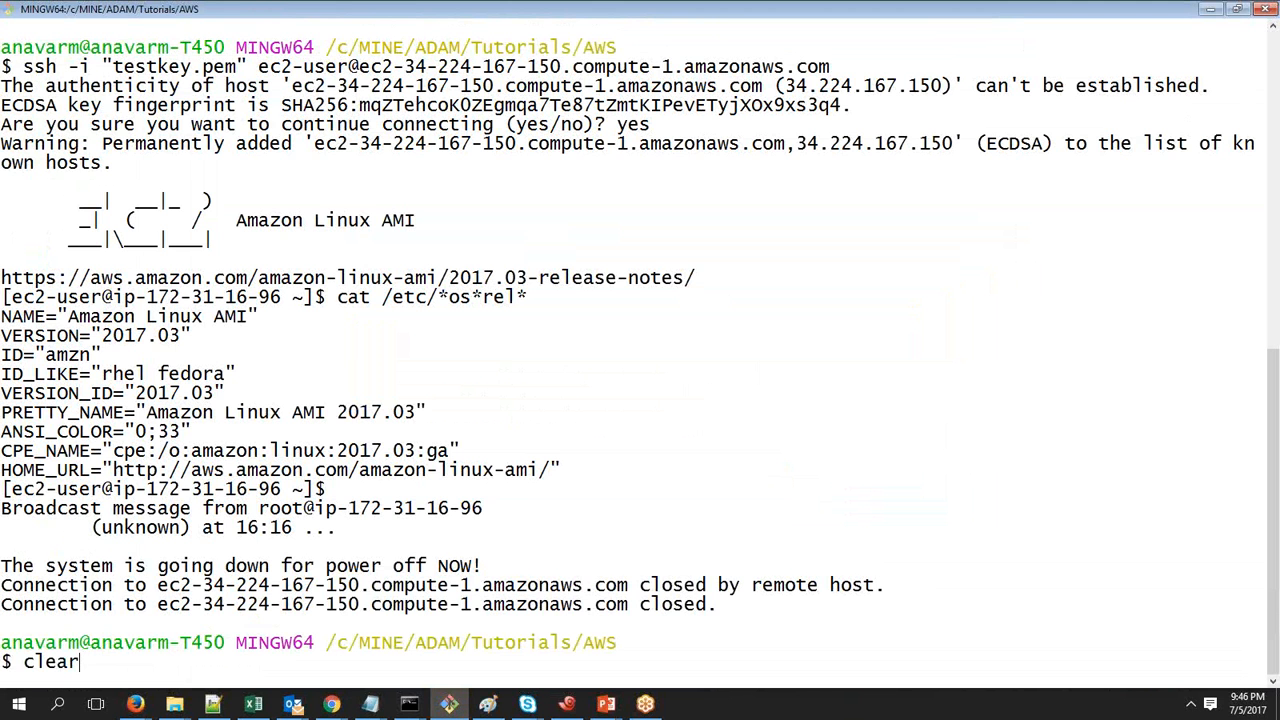
key("Return")
Return to the EC2 console in Chrome and reload the Instances page.
key("alt+Tab")
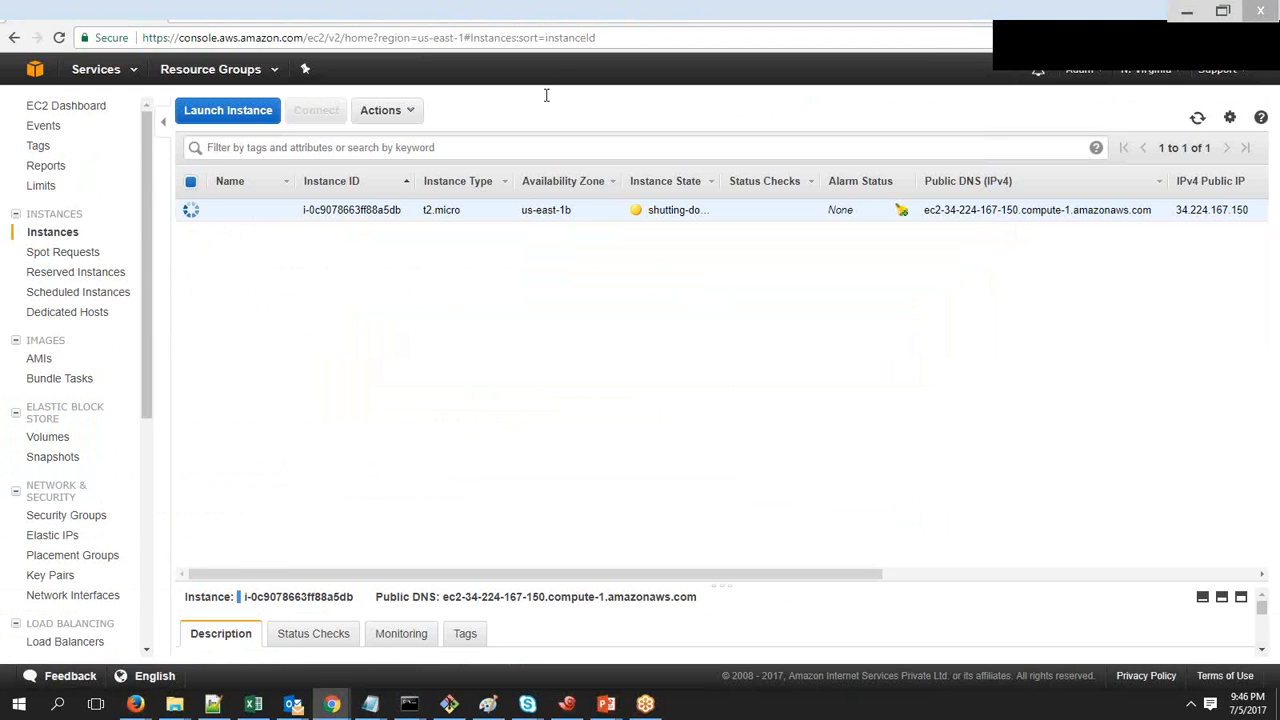
left_click(666, 38)
key("Return")
left_click(1266, 20)
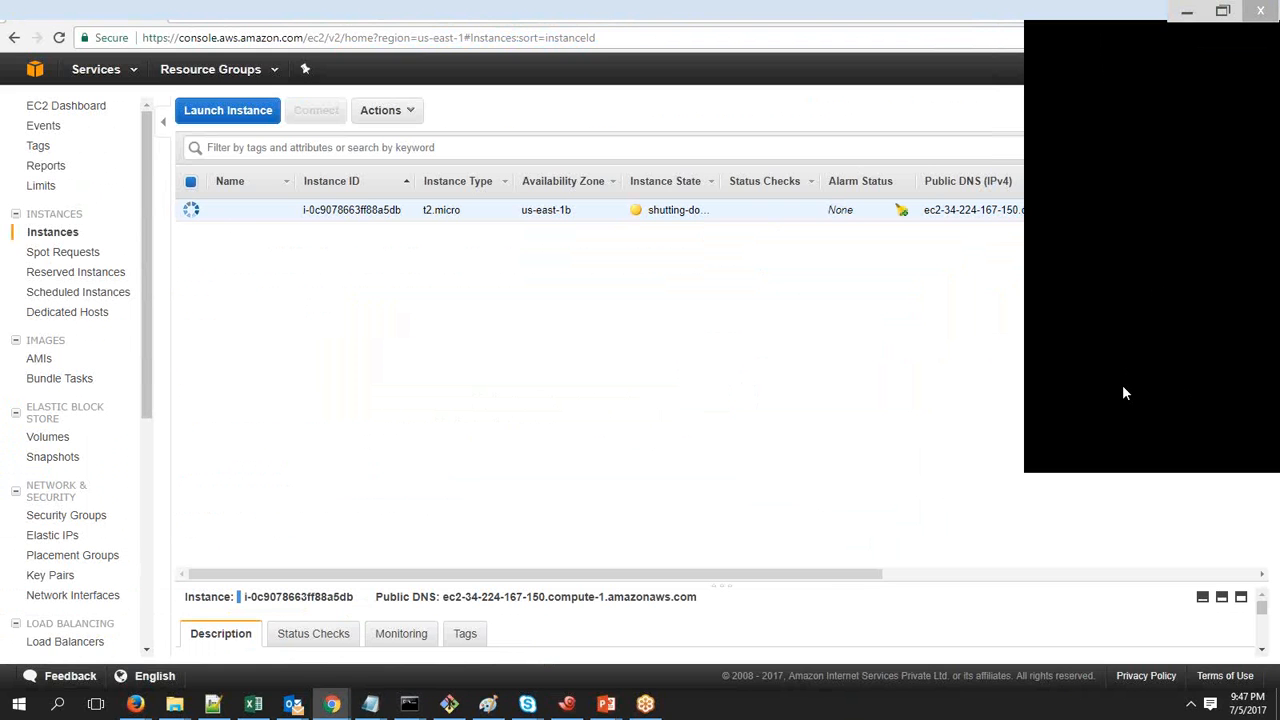